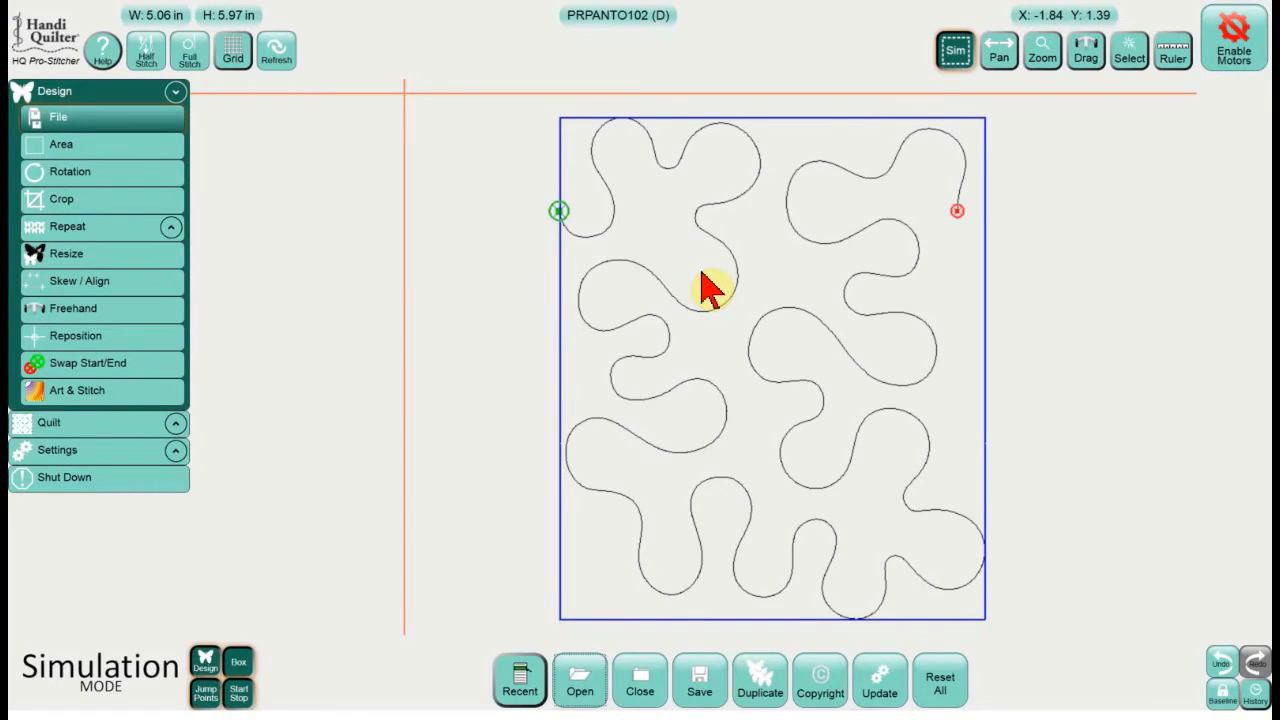
Step: Resize the pantograph design to a height of 7.5 in with its aspect ratio locked, and refit it in the view
{"action": "left_click", "coordinate": [152, 263]}
{"action": "left_click", "coordinate": [670, 680]}
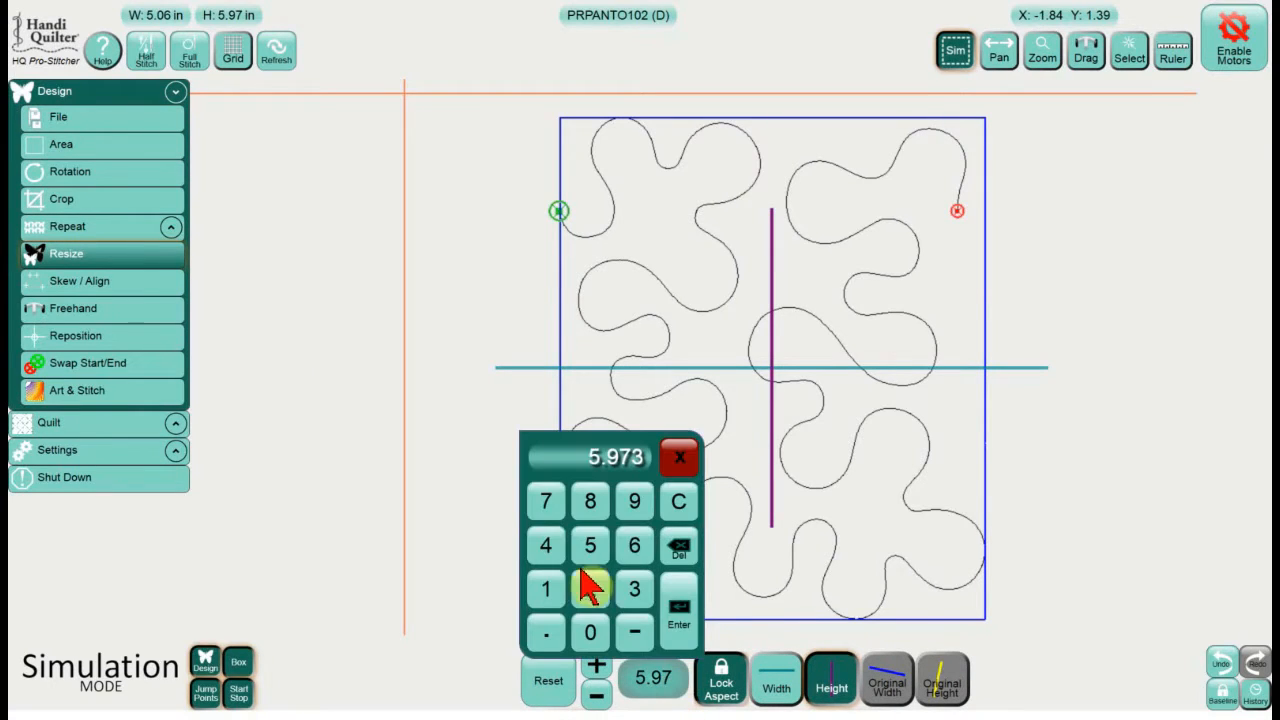
{"action": "left_click", "coordinate": [545, 502]}
{"action": "left_click", "coordinate": [546, 632]}
{"action": "left_click", "coordinate": [590, 548]}
{"action": "left_click", "coordinate": [680, 612]}
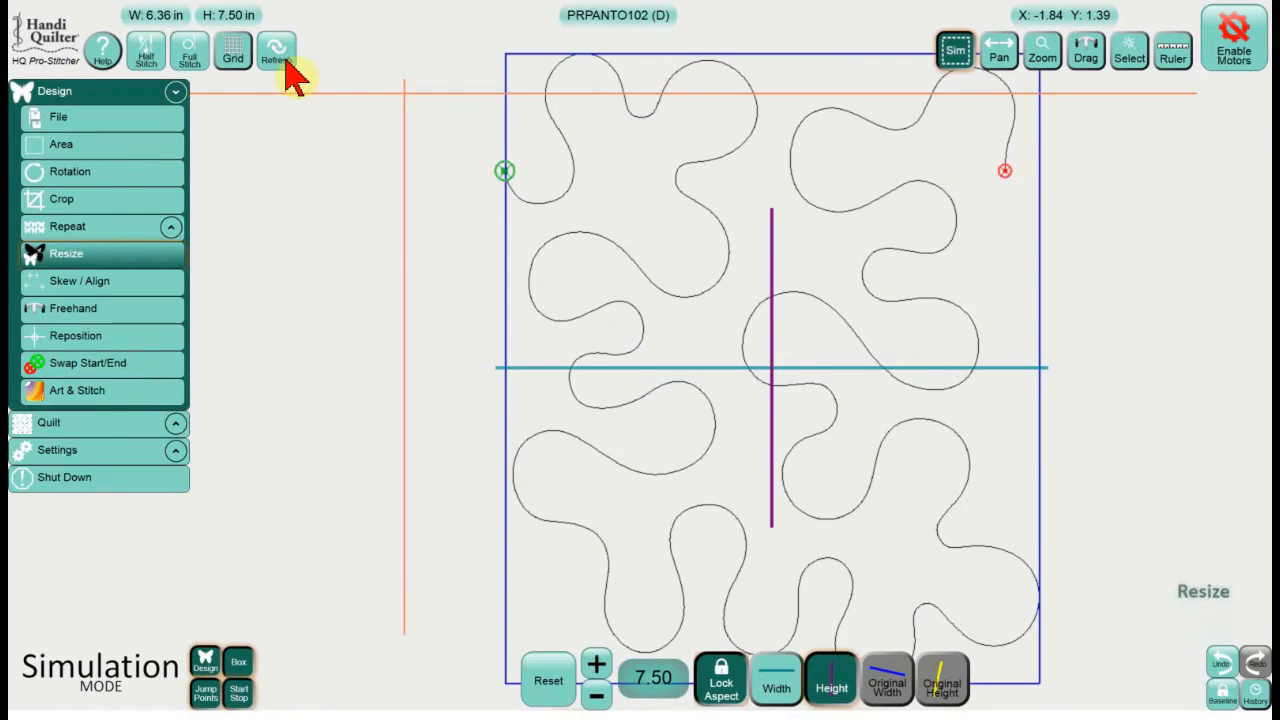
{"action": "left_click", "coordinate": [287, 62]}
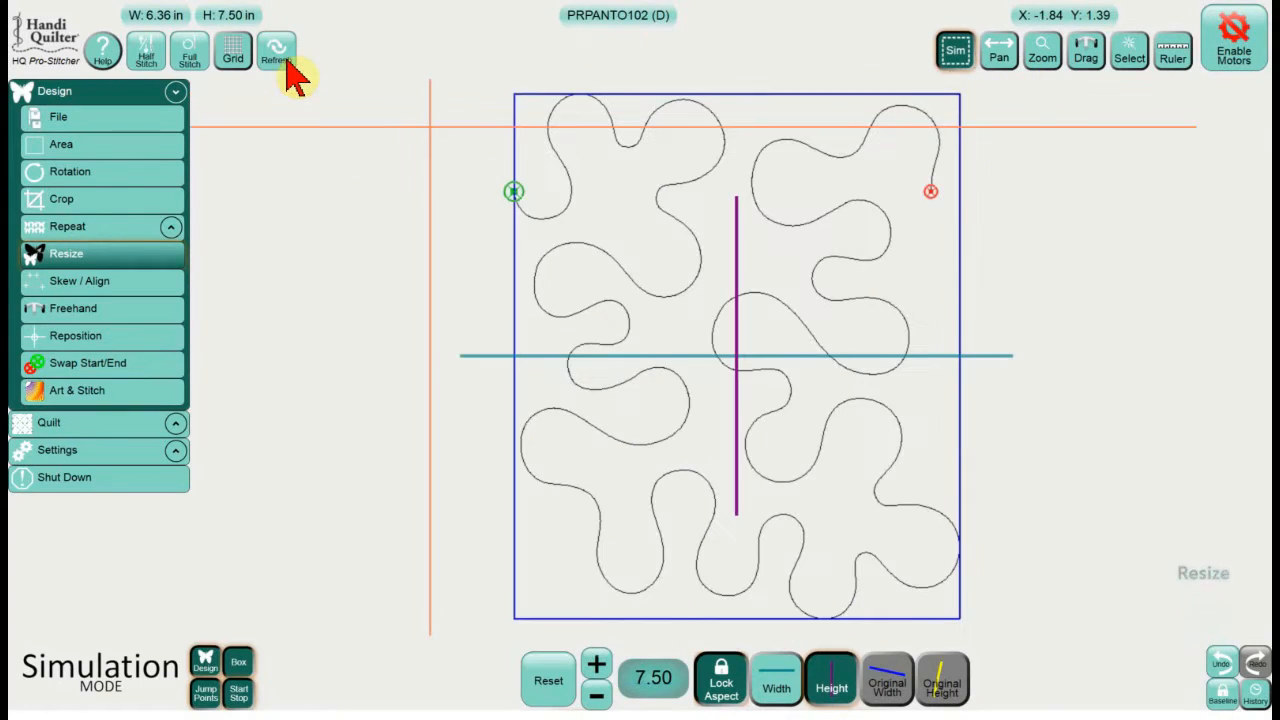
{"action": "left_click", "coordinate": [143, 116]}
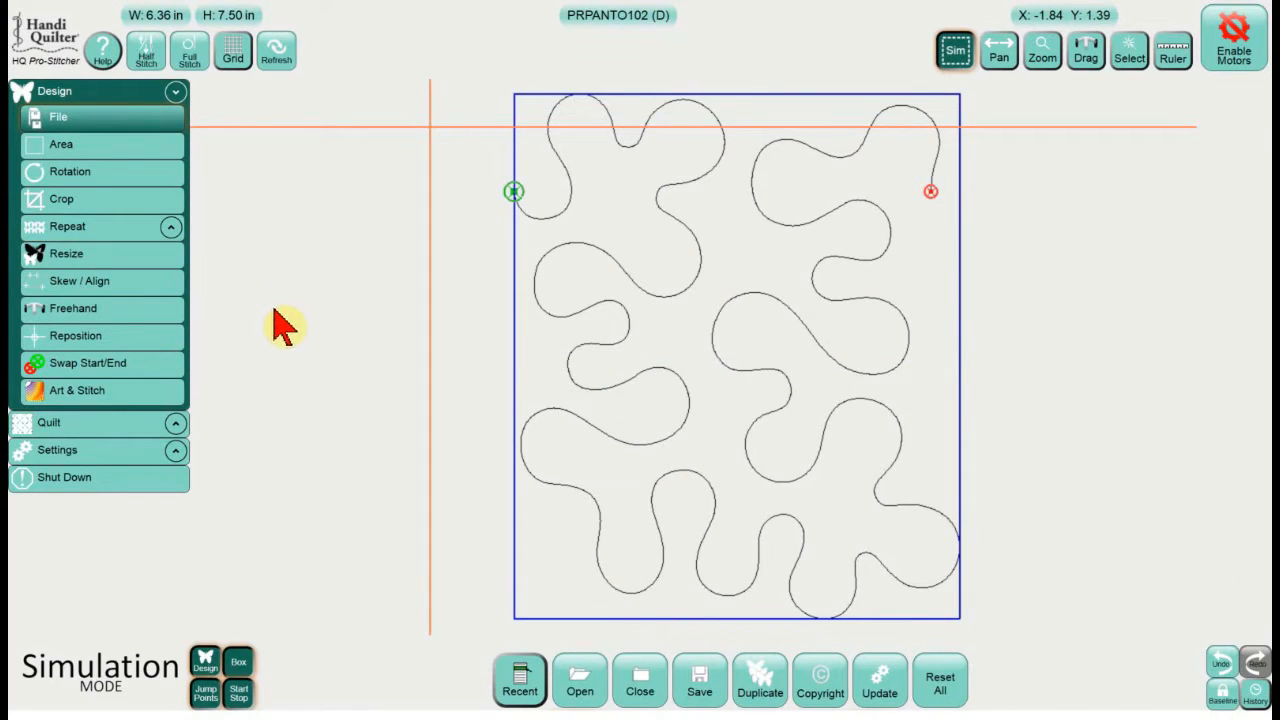
Step: Repeat the design three times horizontally and join the repeats with Point 2 Point
{"action": "left_click", "coordinate": [113, 232]}
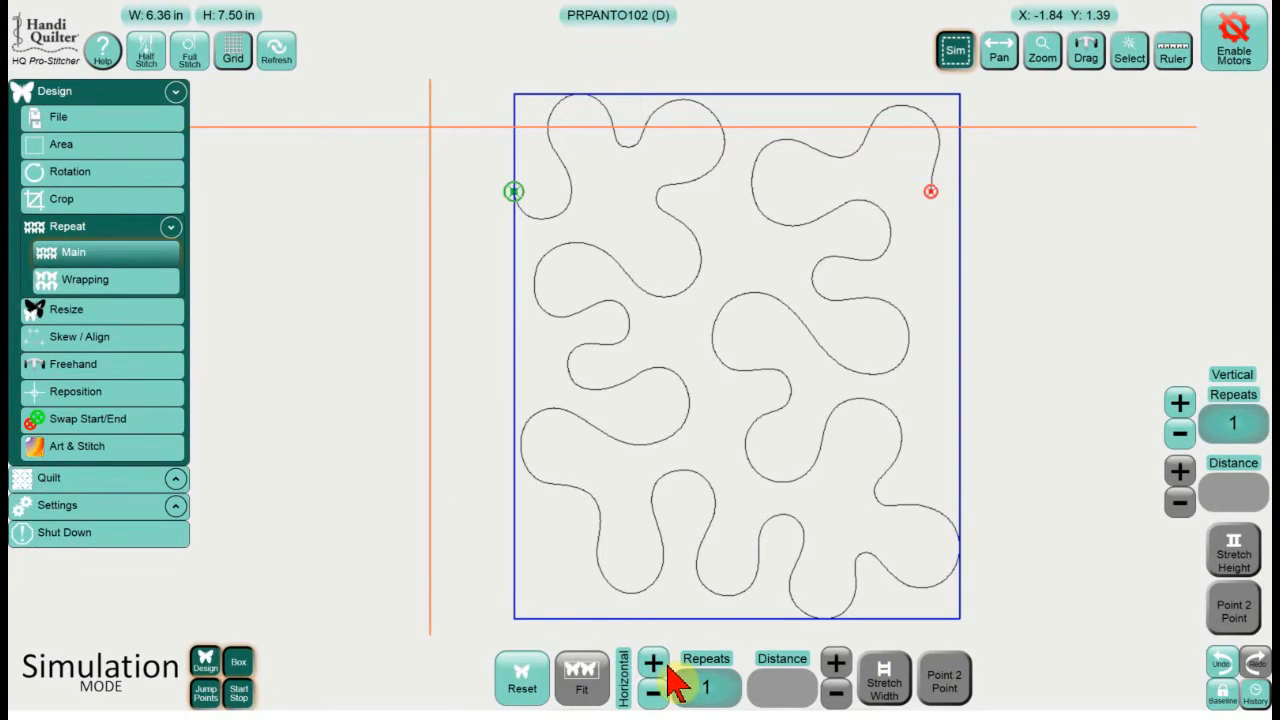
{"action": "left_click", "coordinate": [705, 689]}
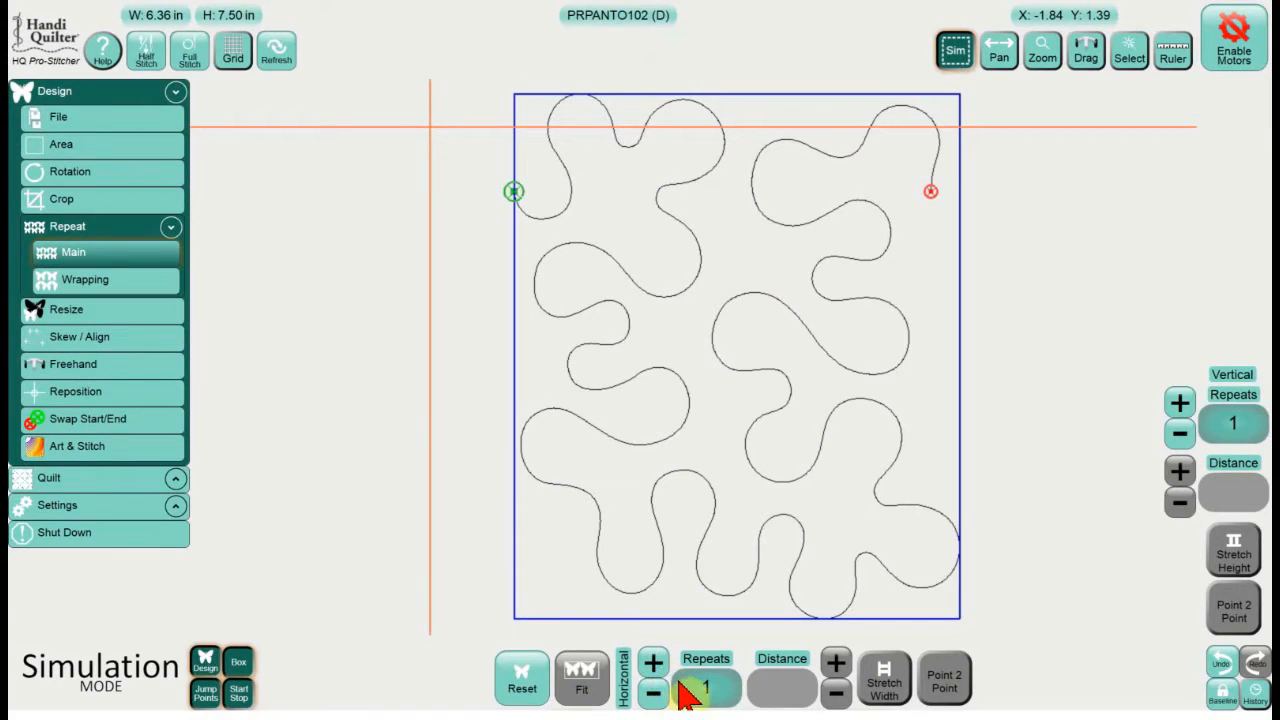
{"action": "left_click", "coordinate": [660, 668]}
{"action": "left_click", "coordinate": [660, 668]}
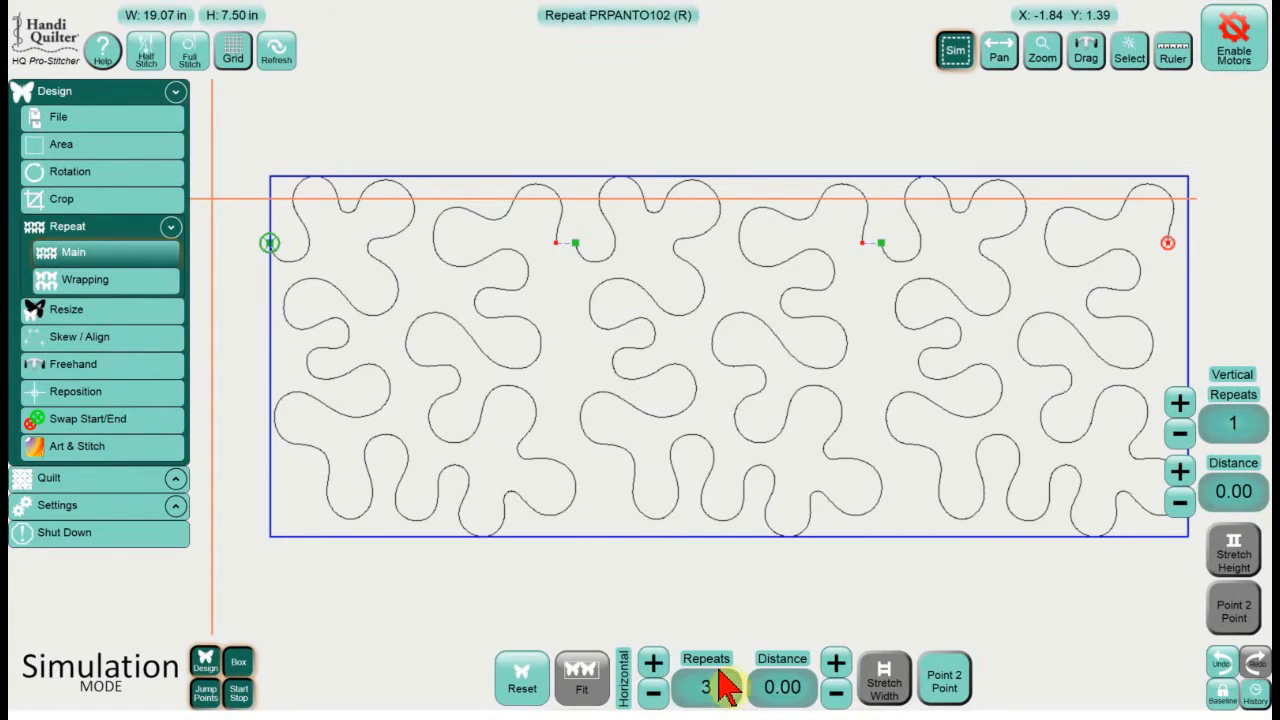
{"action": "left_click", "coordinate": [945, 680]}
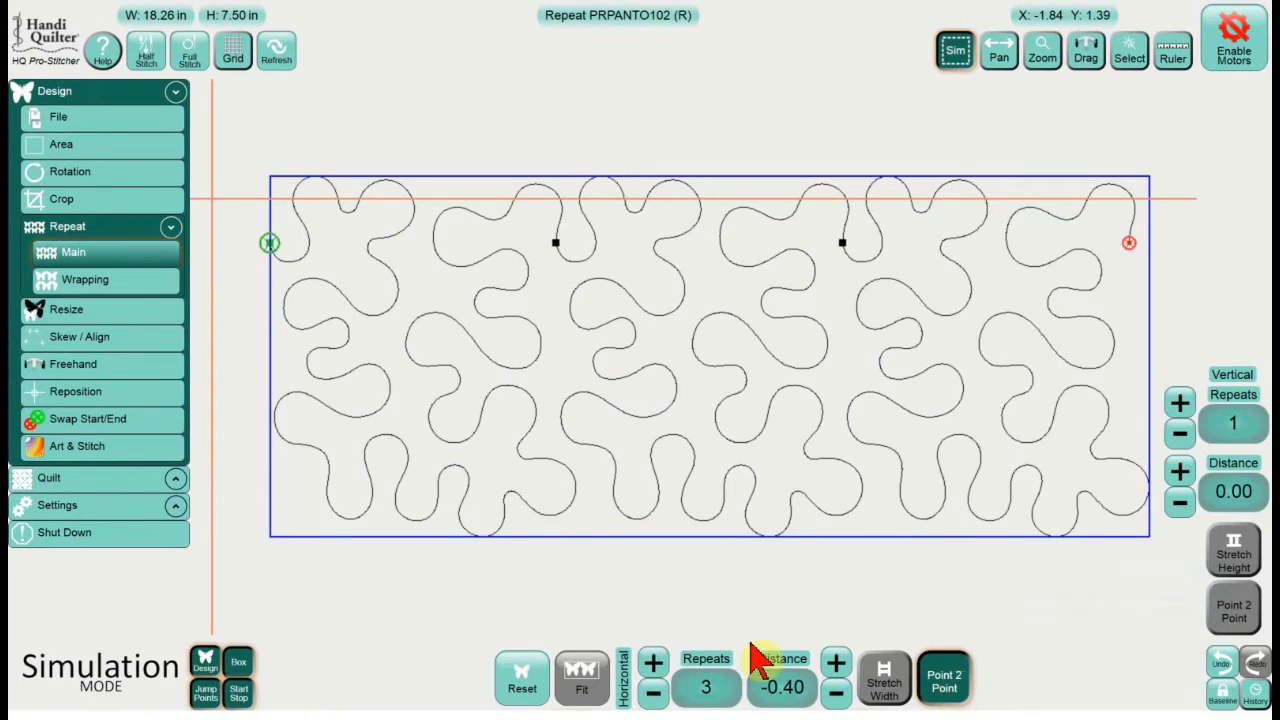
Step: Increase the horizontal repeats to 20 and on to 22, and baseline the row as a single design
{"action": "left_click", "coordinate": [706, 690]}
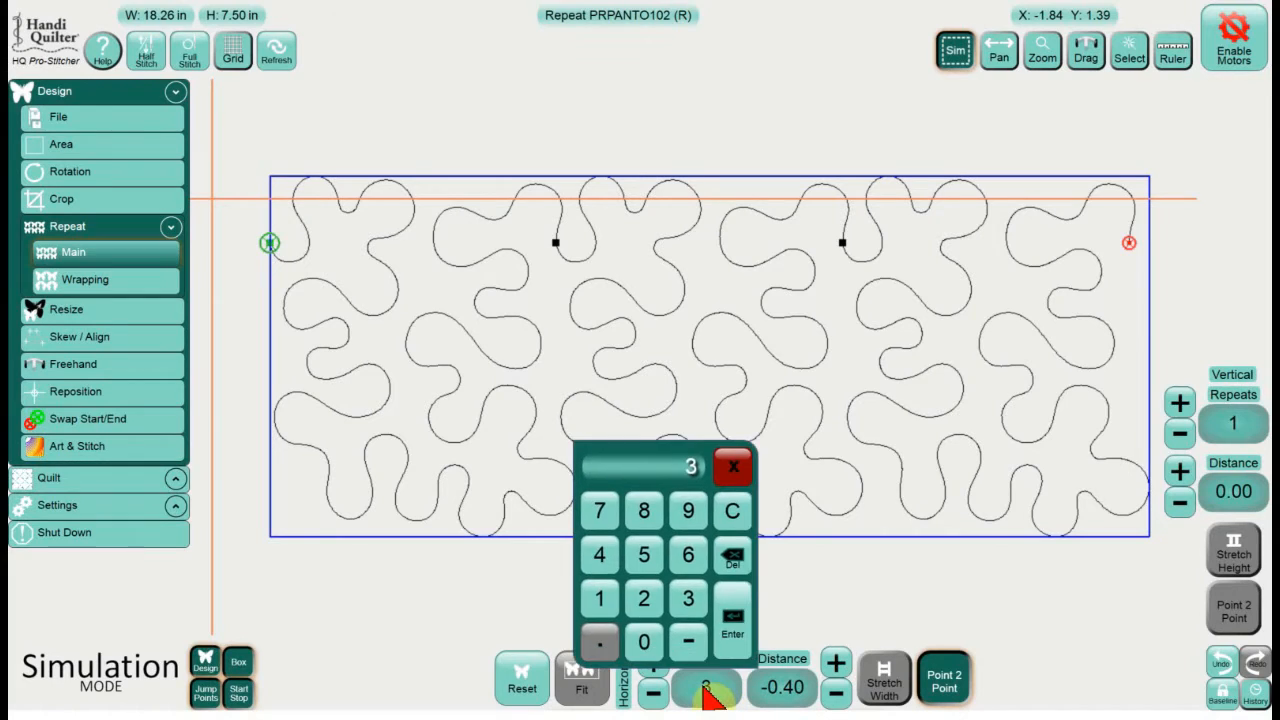
{"action": "left_click", "coordinate": [644, 599]}
{"action": "left_click", "coordinate": [644, 642]}
{"action": "left_click", "coordinate": [732, 622]}
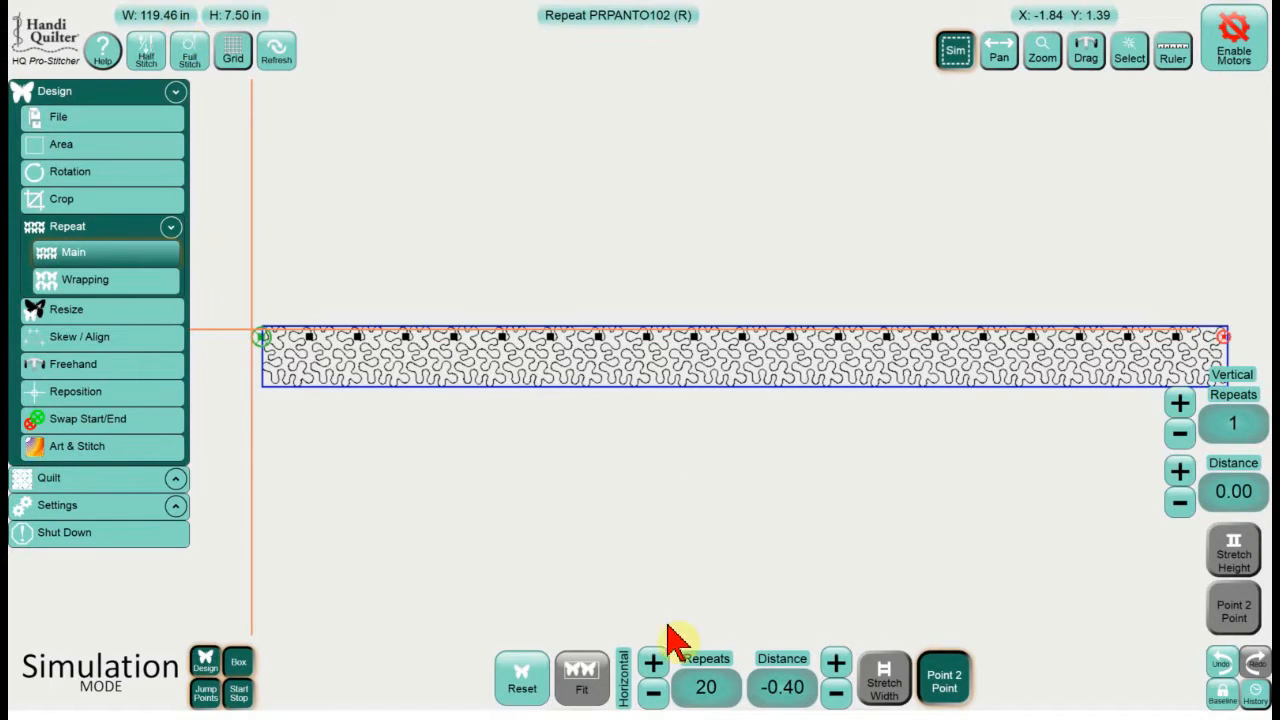
{"action": "left_click", "coordinate": [655, 667]}
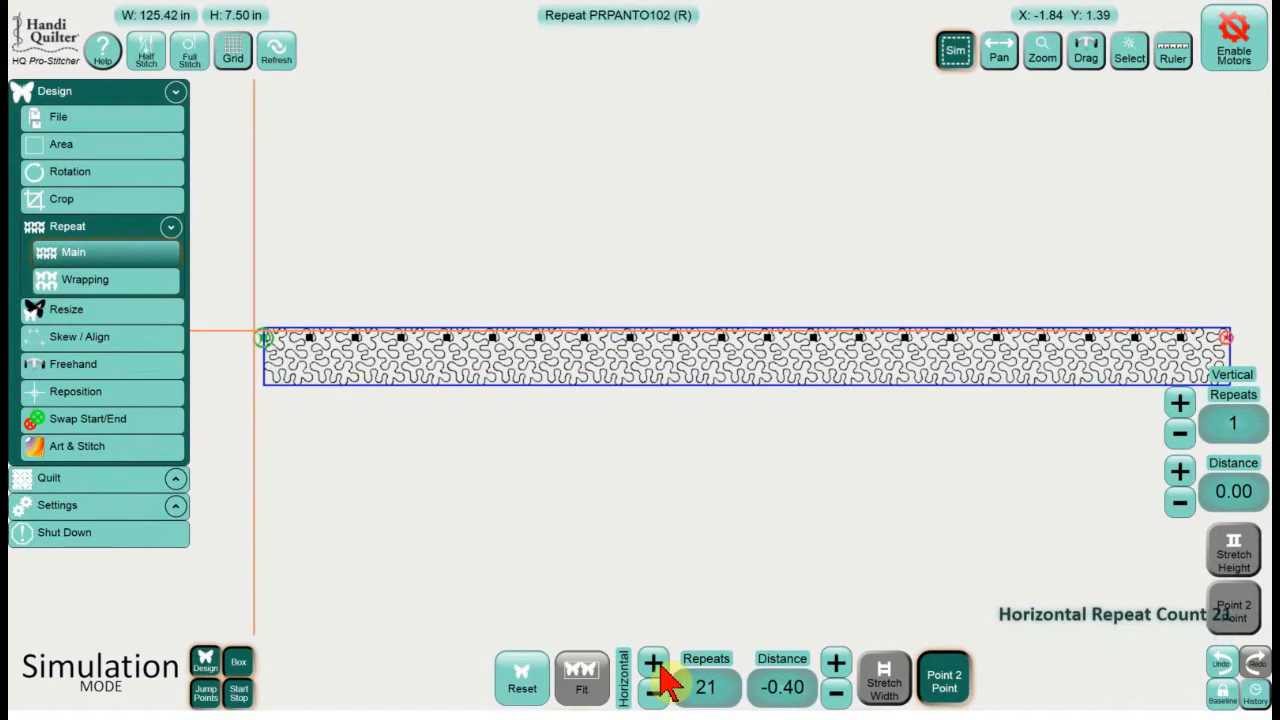
{"action": "left_click", "coordinate": [655, 667]}
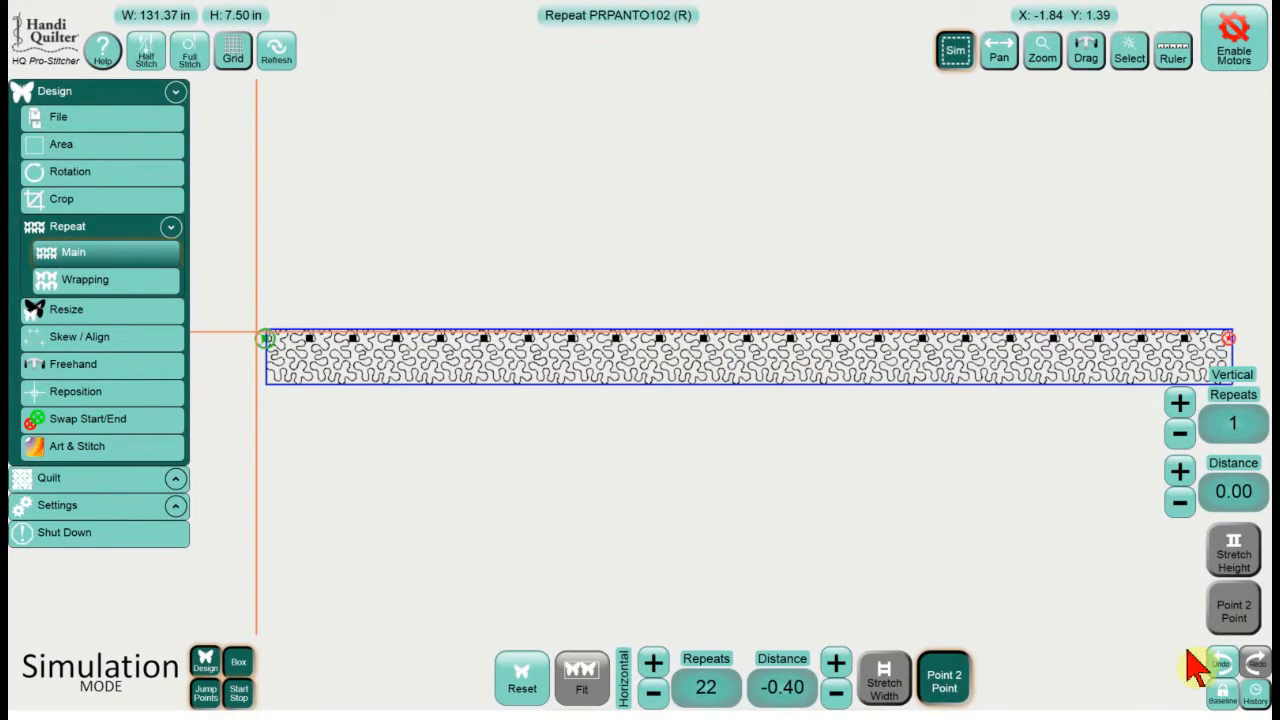
{"action": "left_click", "coordinate": [1222, 695]}
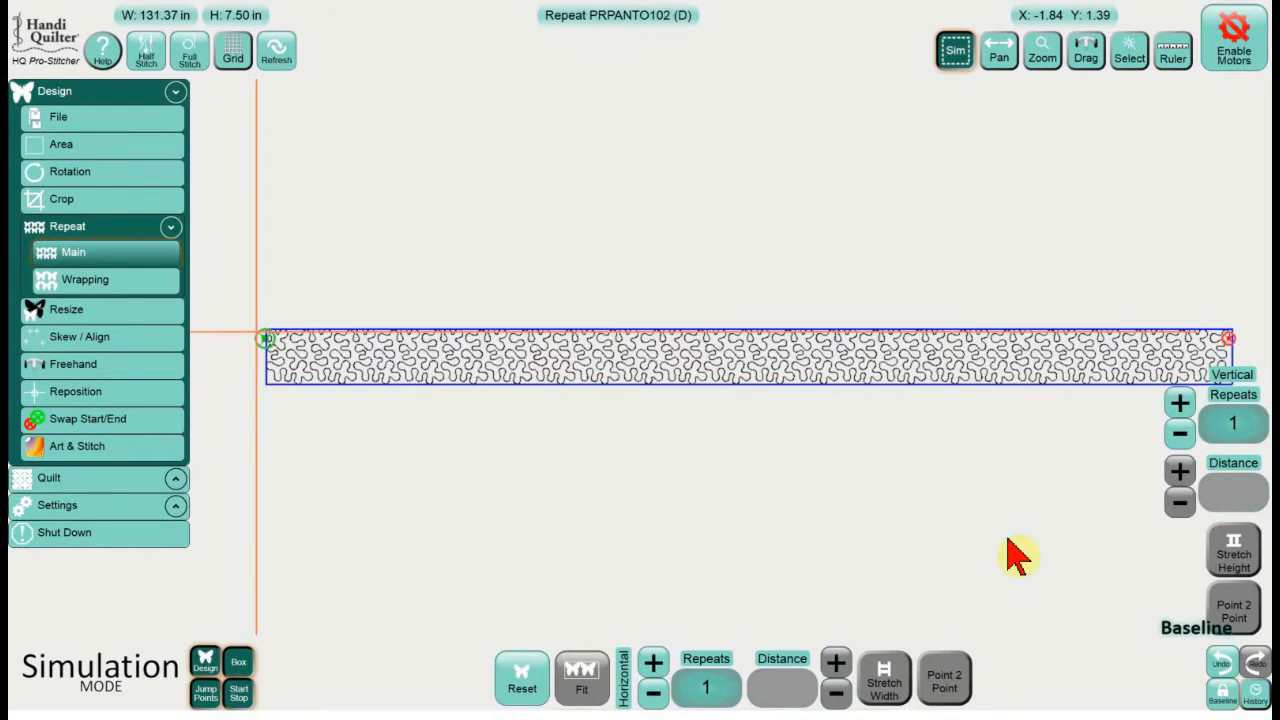
Step: Show the grid and repeat the baselined row vertically to make five rows
{"action": "left_click", "coordinate": [234, 56]}
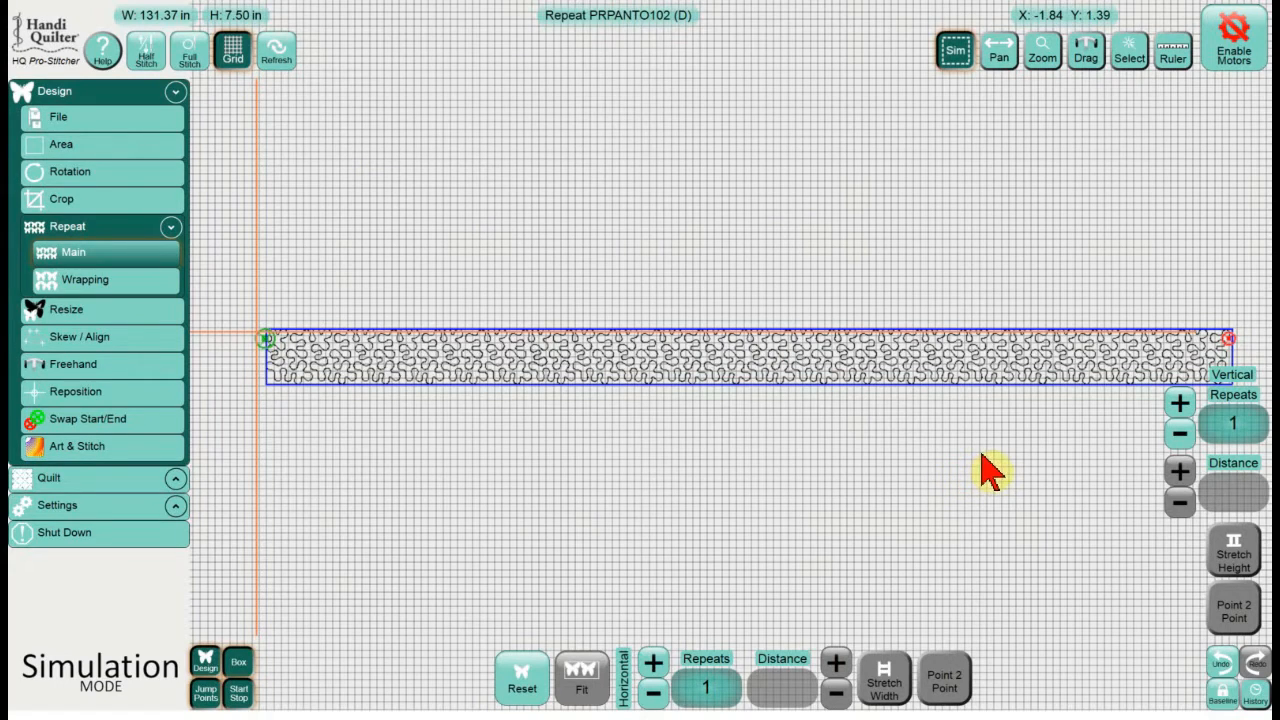
{"action": "left_click", "coordinate": [1180, 402]}
{"action": "left_click", "coordinate": [1180, 402]}
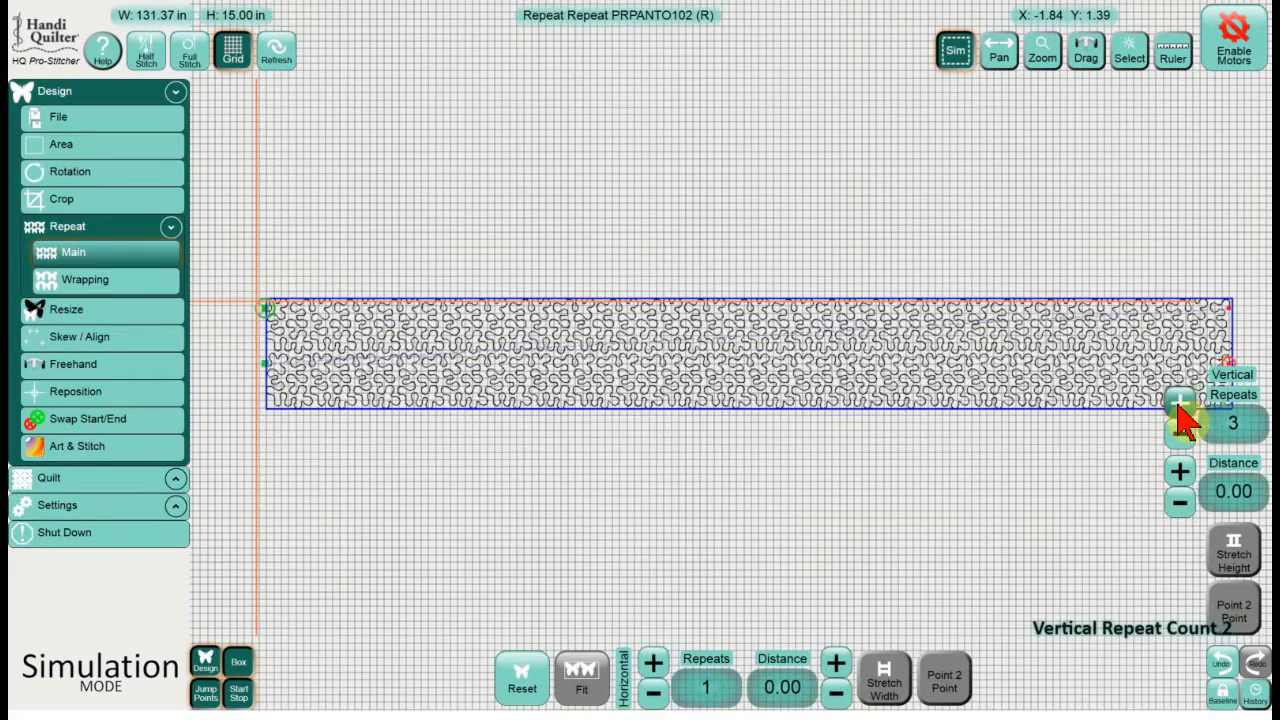
{"action": "left_click", "coordinate": [1180, 402]}
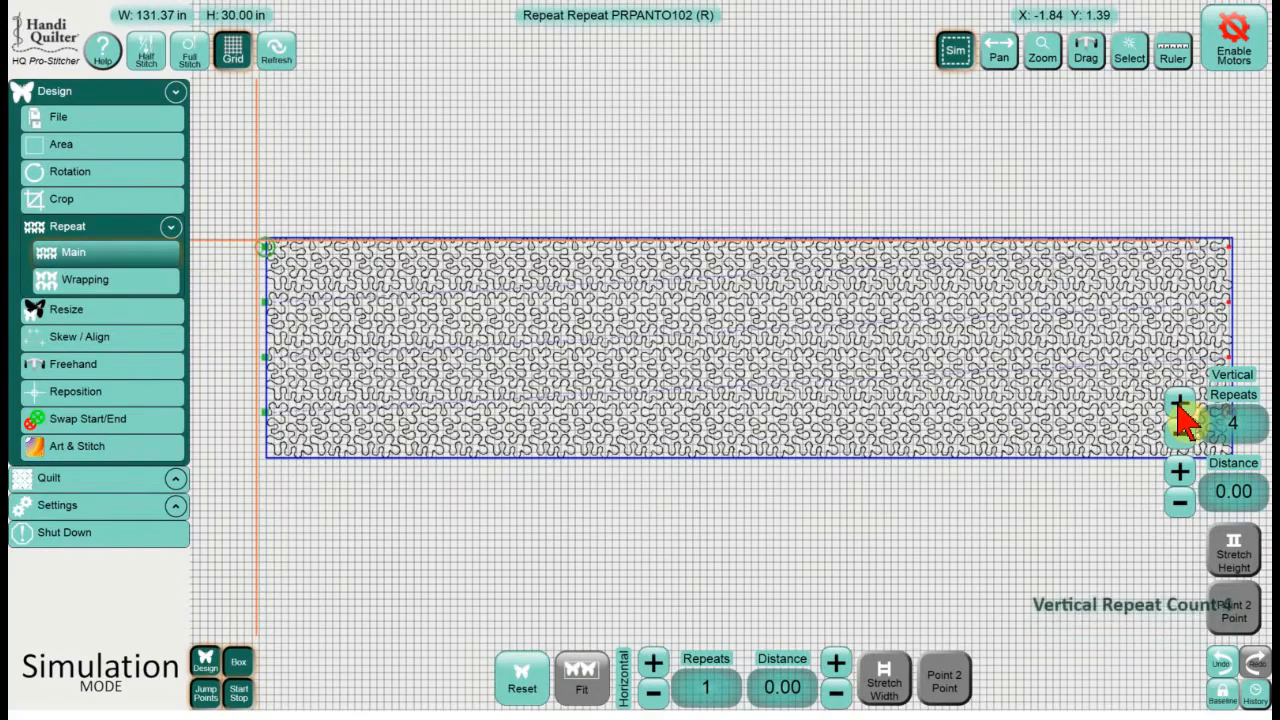
{"action": "left_click", "coordinate": [1180, 402]}
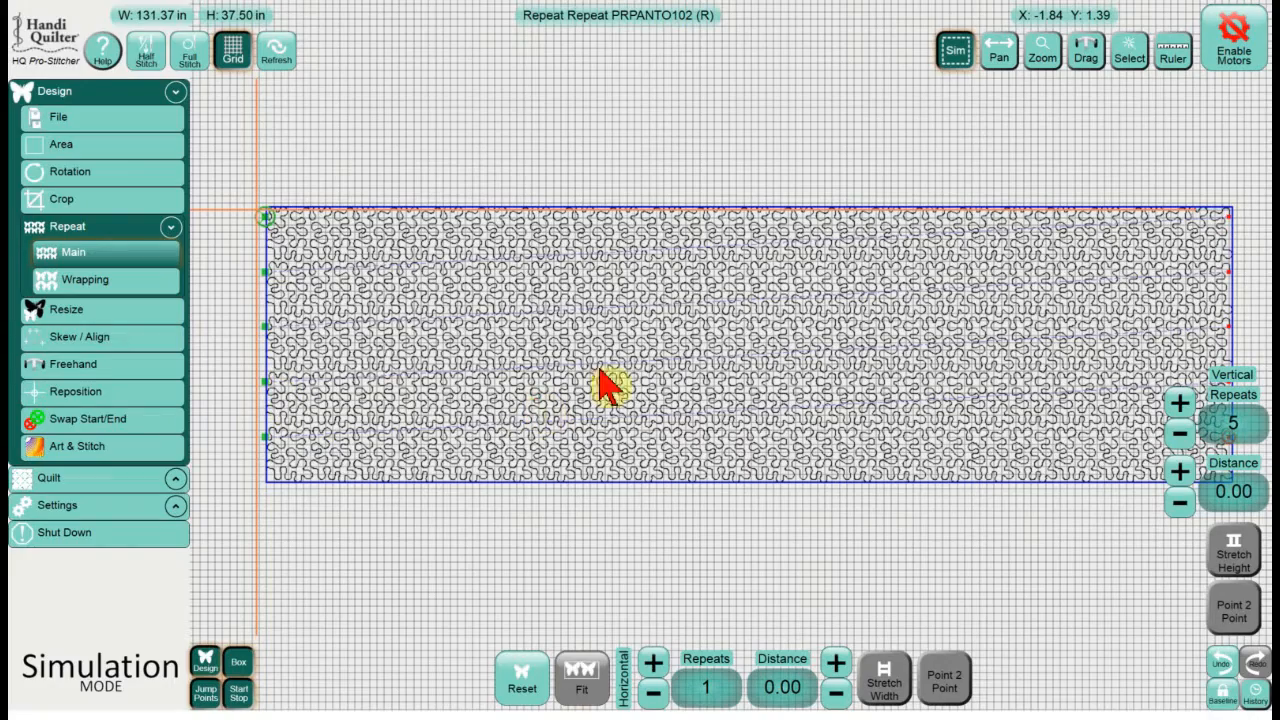
Step: Check the spacing between the repeated rows up close and save the design as "master 7.5"
{"action": "left_click", "coordinate": [1040, 58]}
{"action": "left_click_drag", "start_coordinate": [757, 298], "coordinate": [738, 358]}
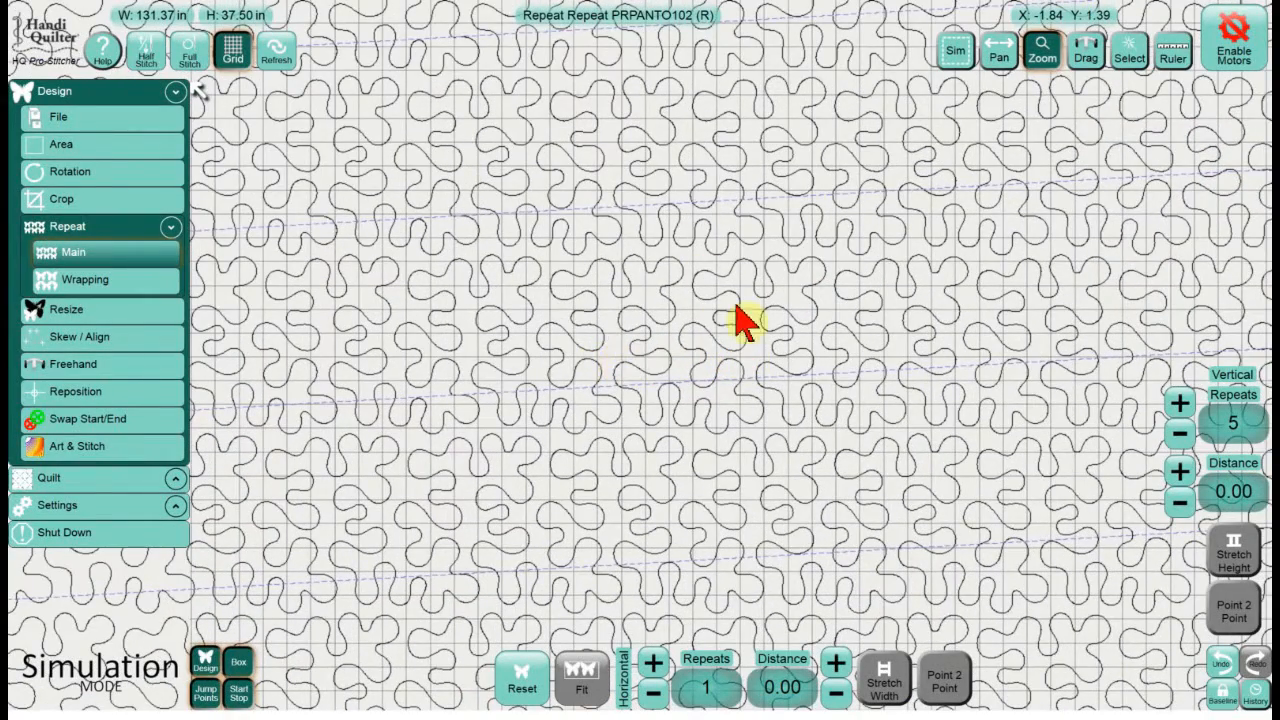
{"action": "left_click", "coordinate": [276, 50]}
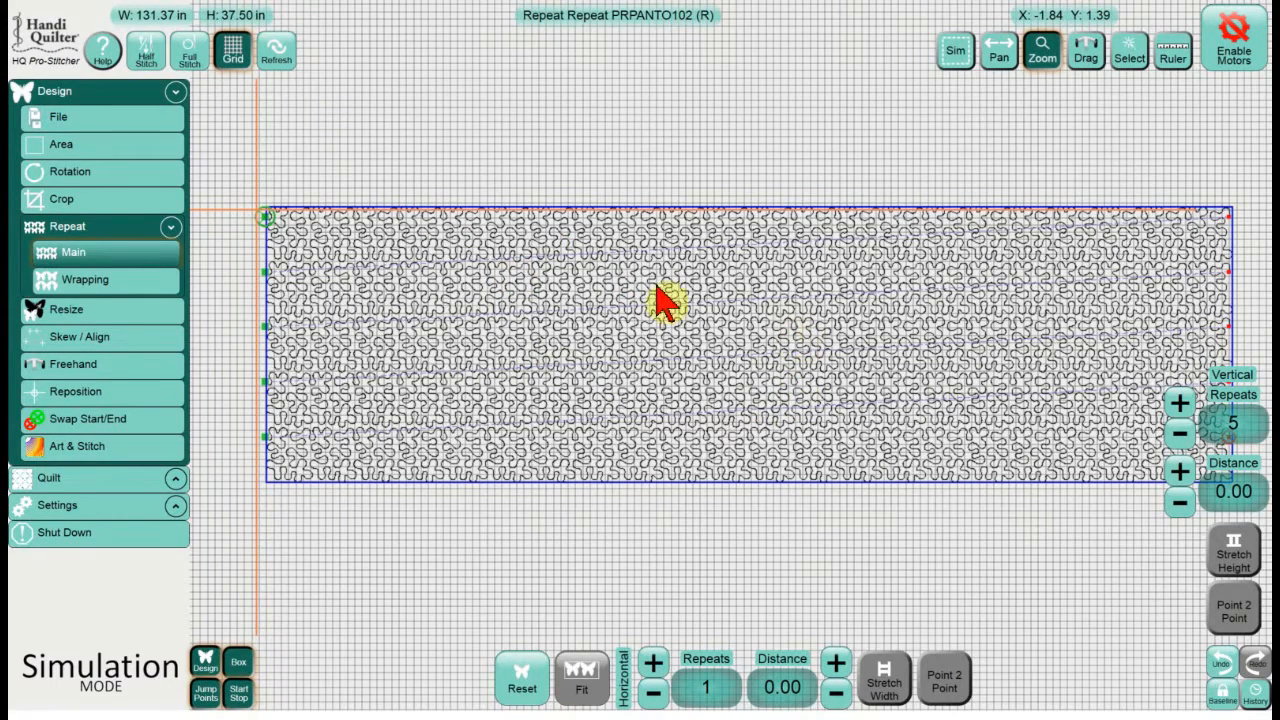
{"action": "left_click", "coordinate": [150, 118]}
{"action": "left_click", "coordinate": [700, 684]}
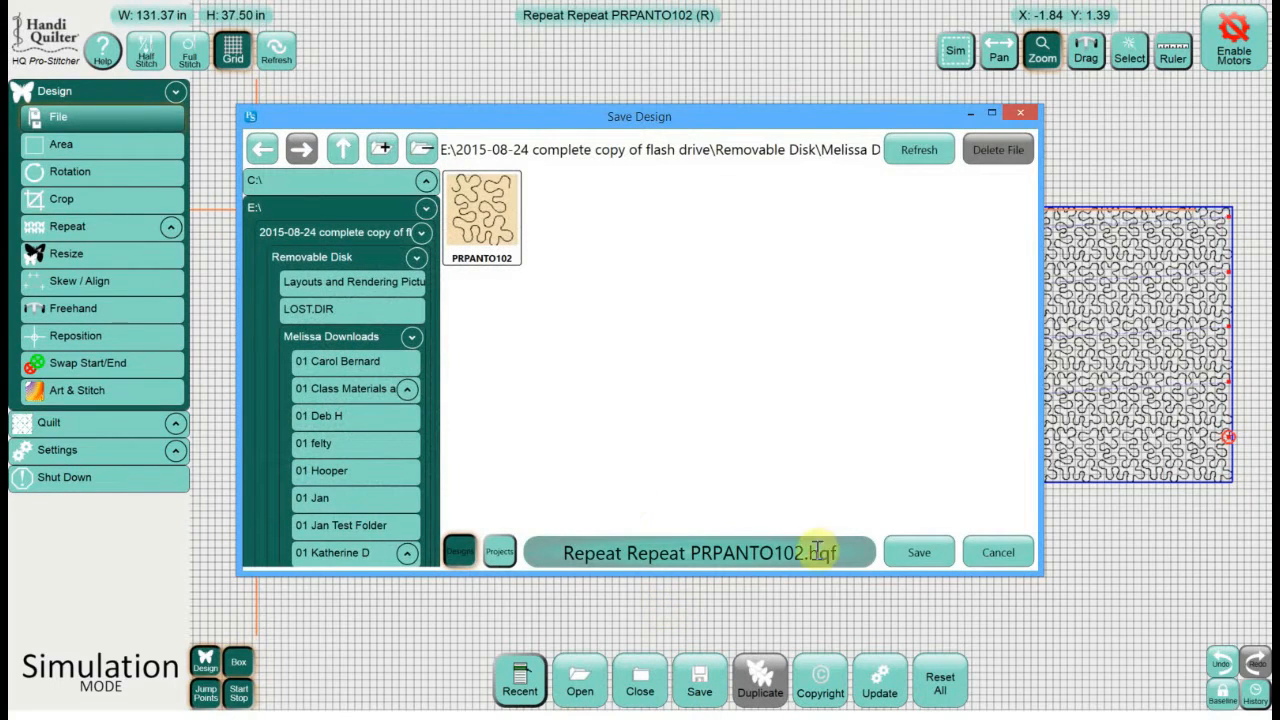
{"action": "left_click", "coordinate": [766, 563]}
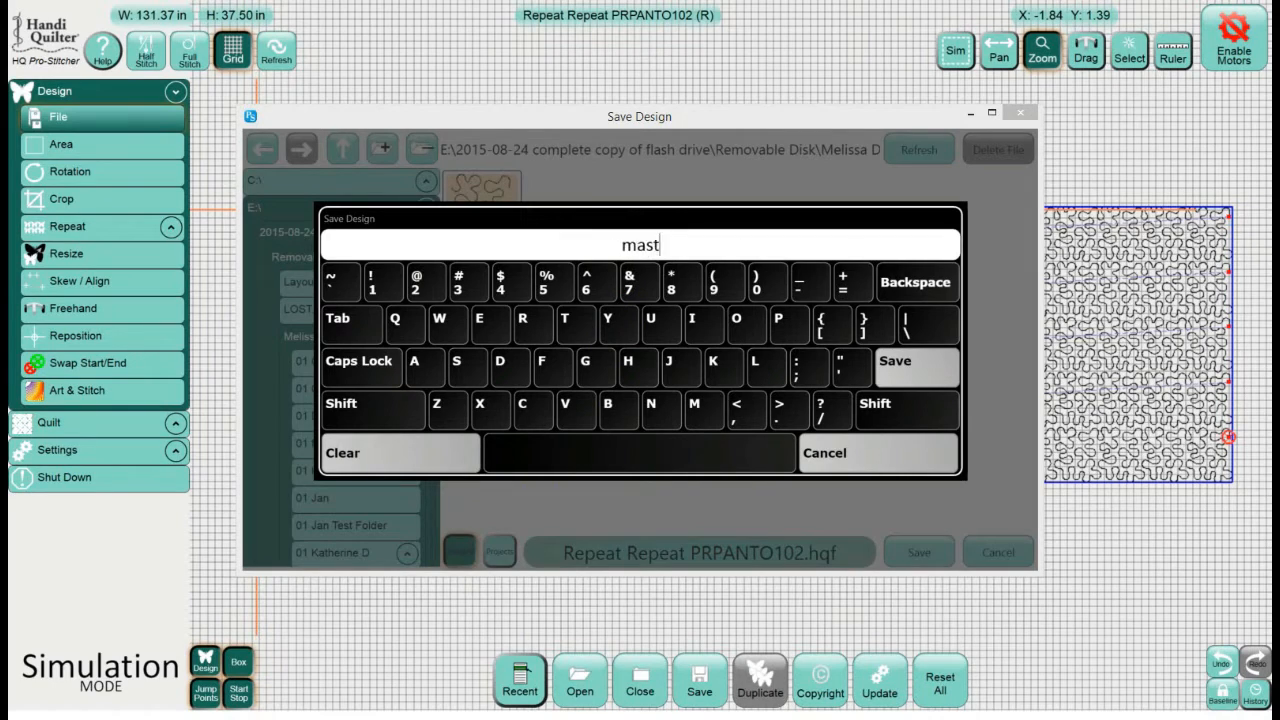
{"action": "type", "text": "master 7.5"}
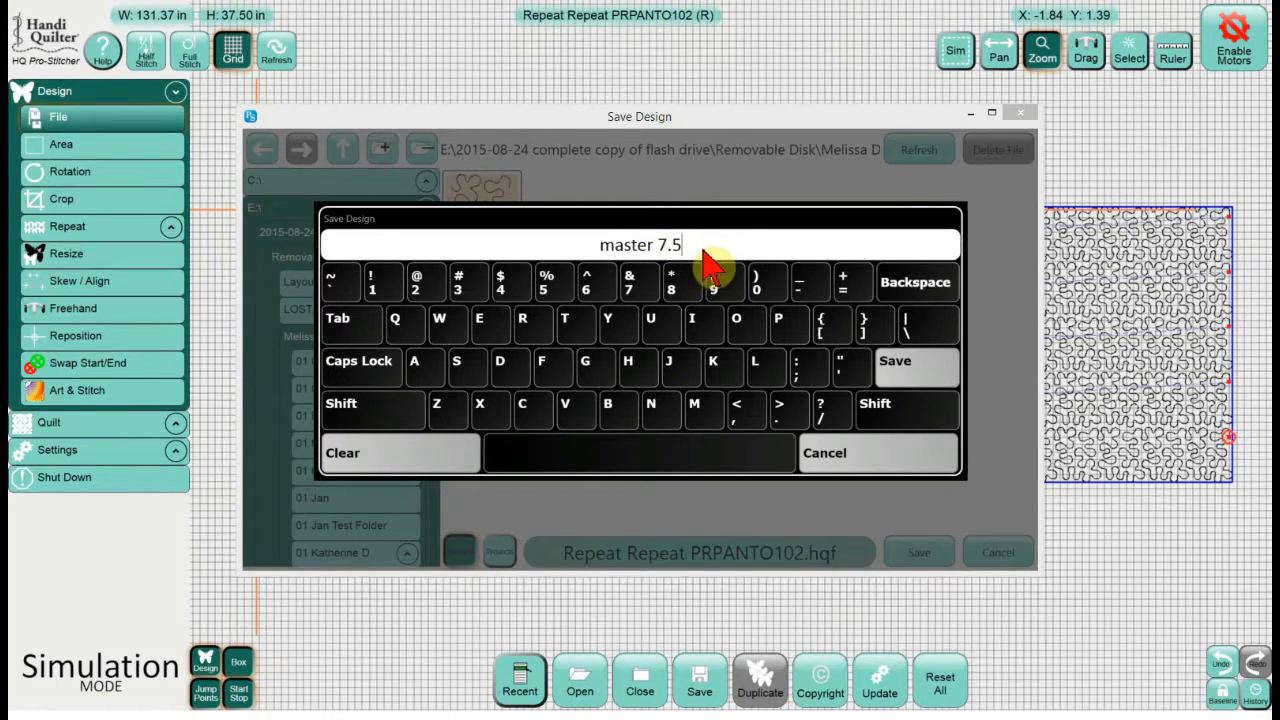
{"action": "left_click", "coordinate": [895, 374]}
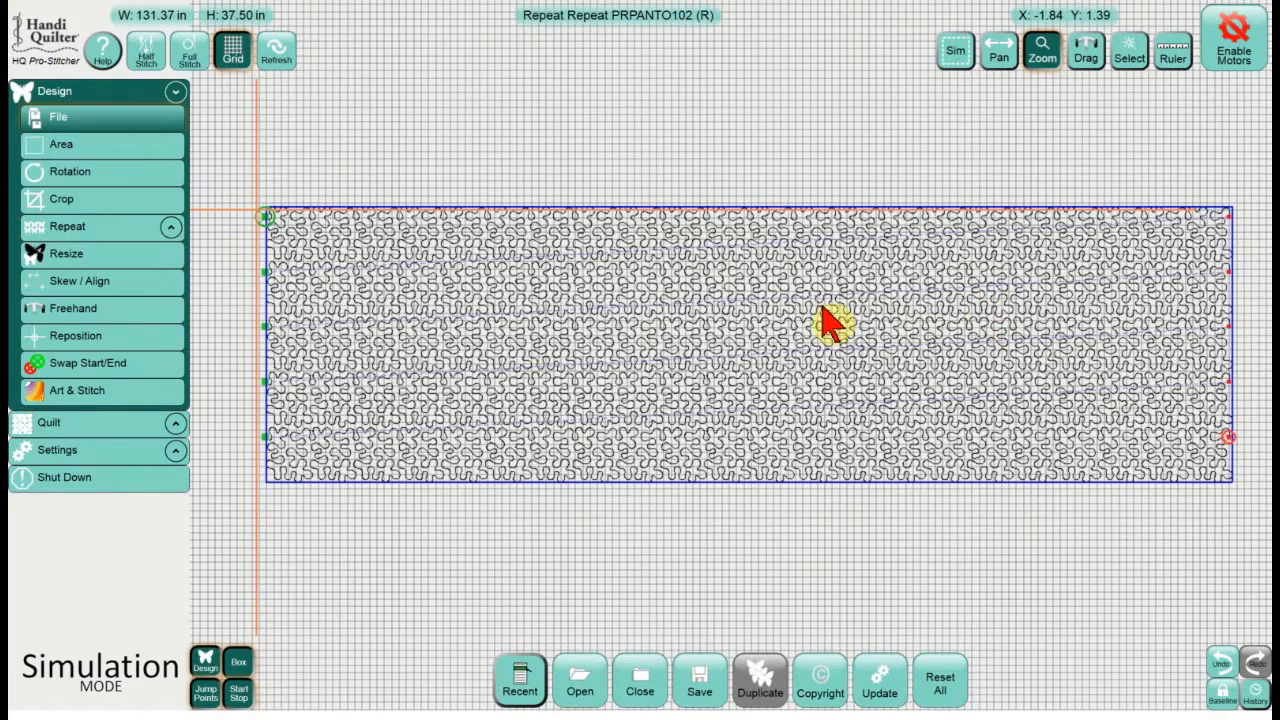
{"action": "left_click", "coordinate": [120, 232]}
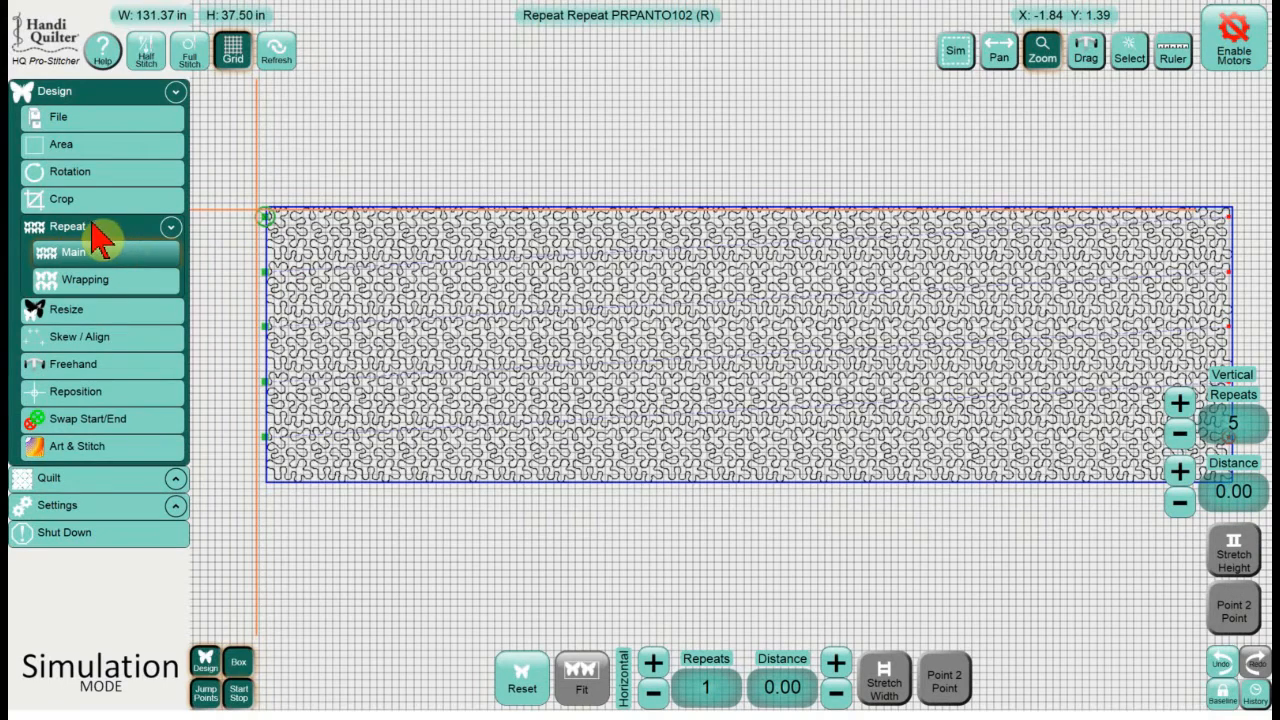
{"action": "left_click", "coordinate": [100, 282]}
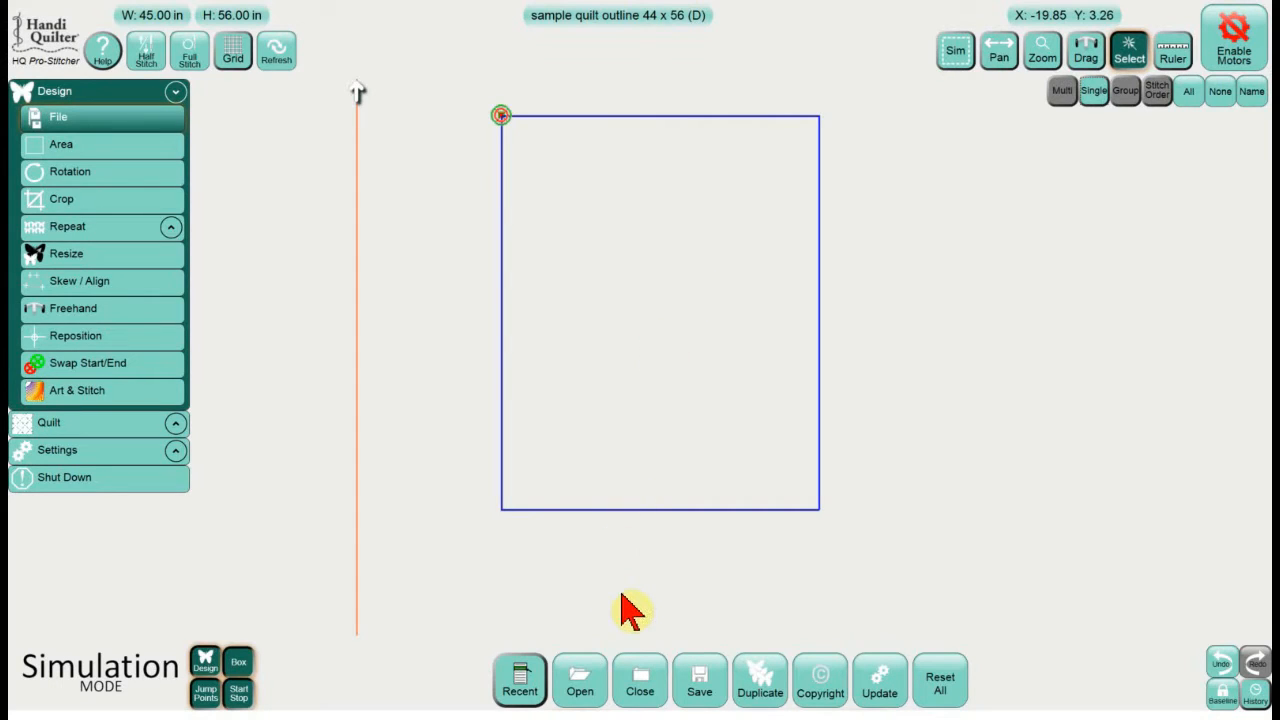
Step: Load the saved "master 7.5" design into the workspace with the sample quilt outline
{"action": "left_click", "coordinate": [590, 686]}
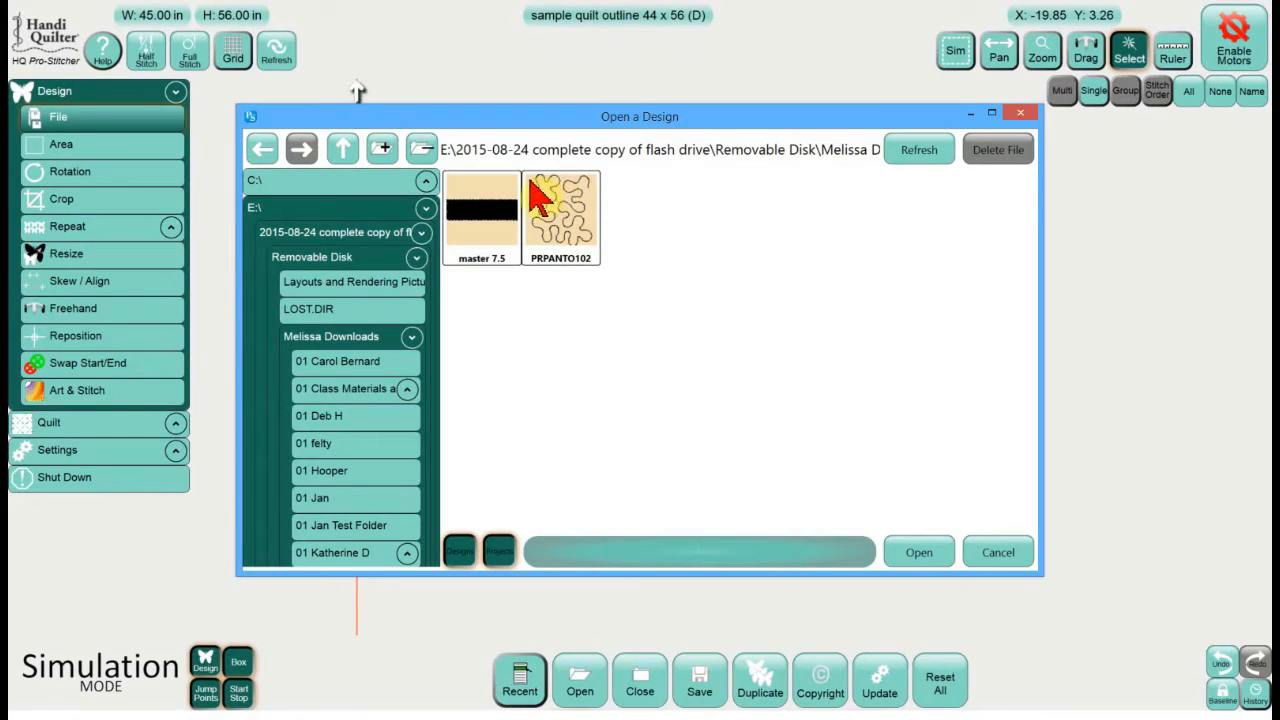
{"action": "left_click", "coordinate": [490, 220]}
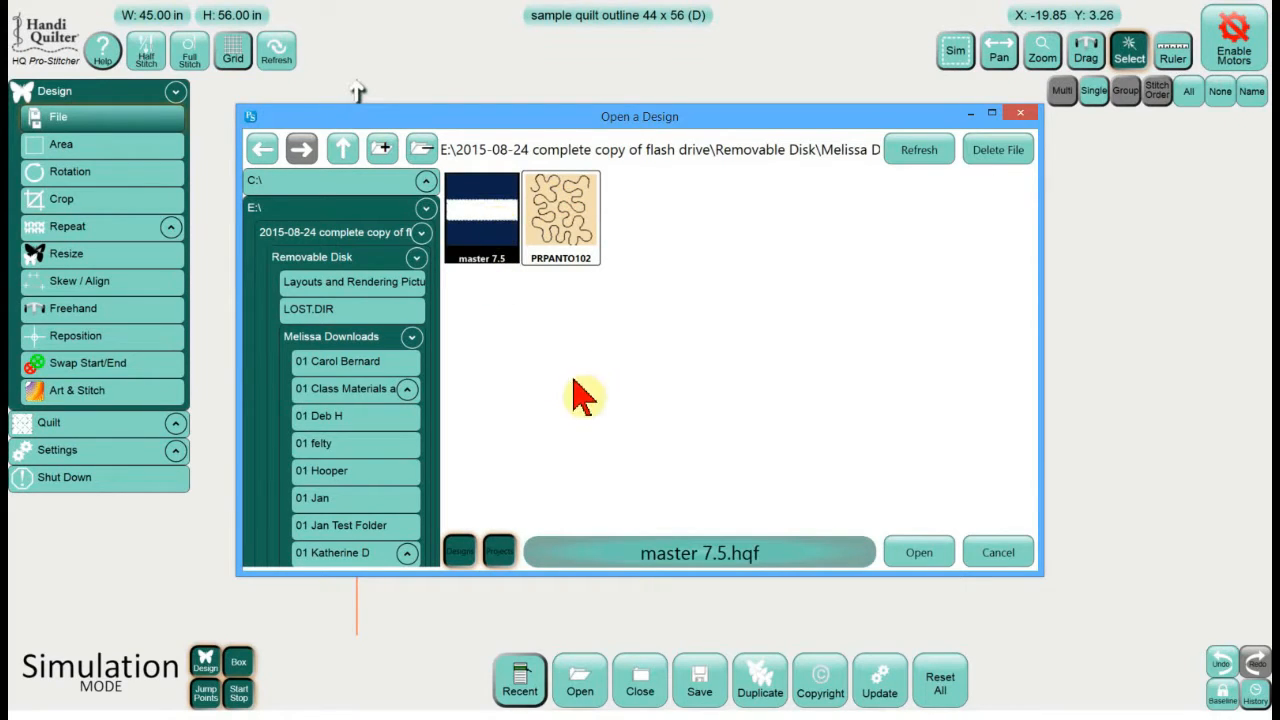
{"action": "left_click", "coordinate": [922, 558]}
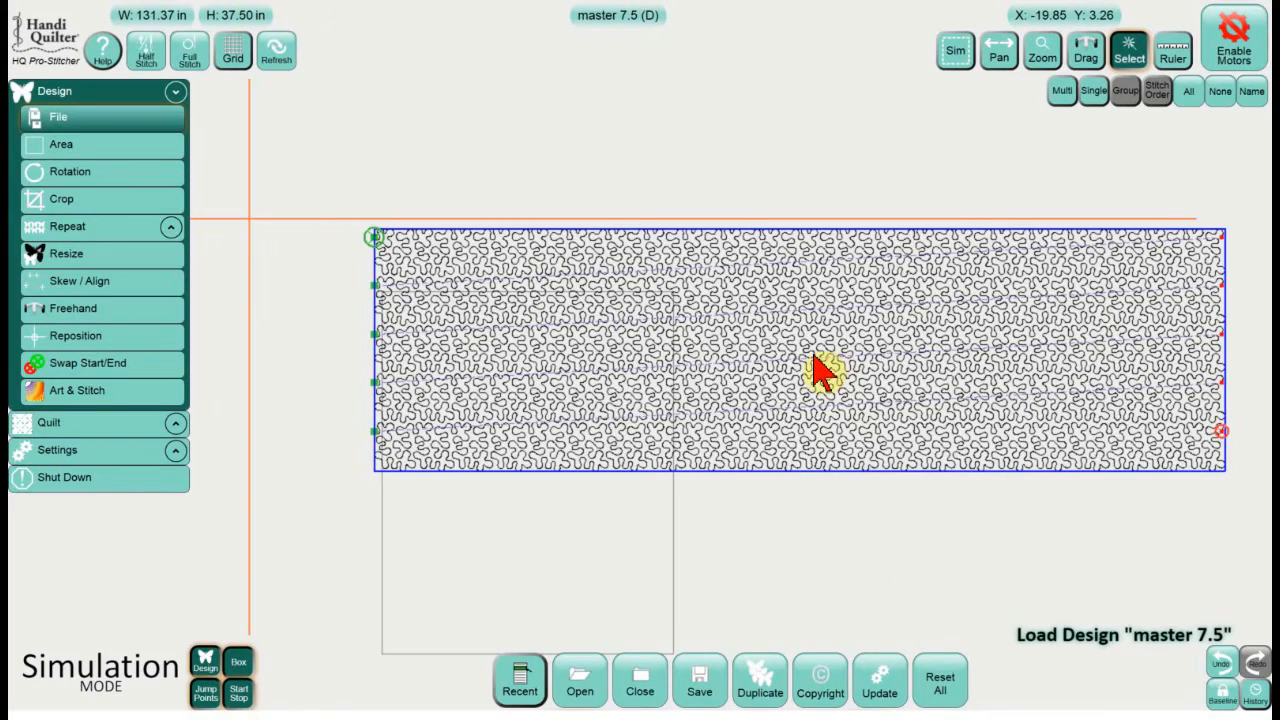
Step: Move the master pattern over the quilt outline so it overhangs both sides, below the outline's upper edge
{"action": "left_click", "coordinate": [1090, 55]}
{"action": "left_click_drag", "start_coordinate": [857, 329], "coordinate": [744, 450]}
{"action": "left_click", "coordinate": [1003, 58]}
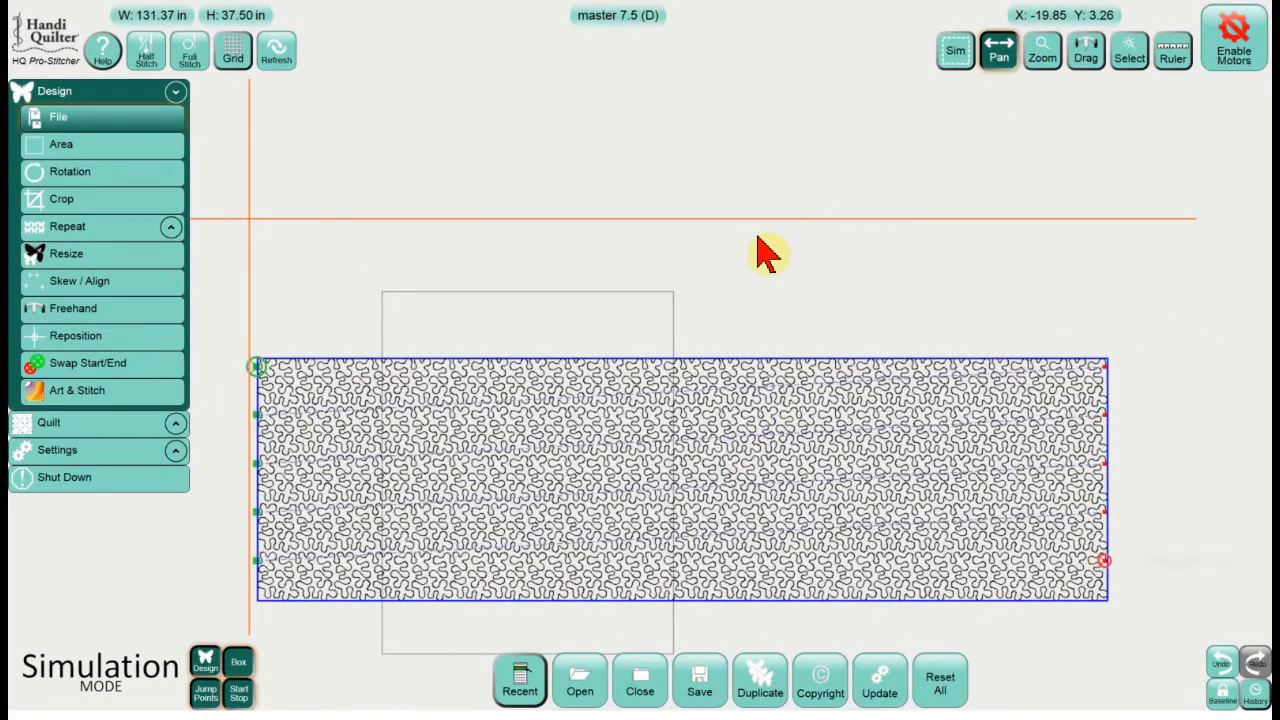
{"action": "left_click_drag", "start_coordinate": [766, 226], "coordinate": [834, 148]}
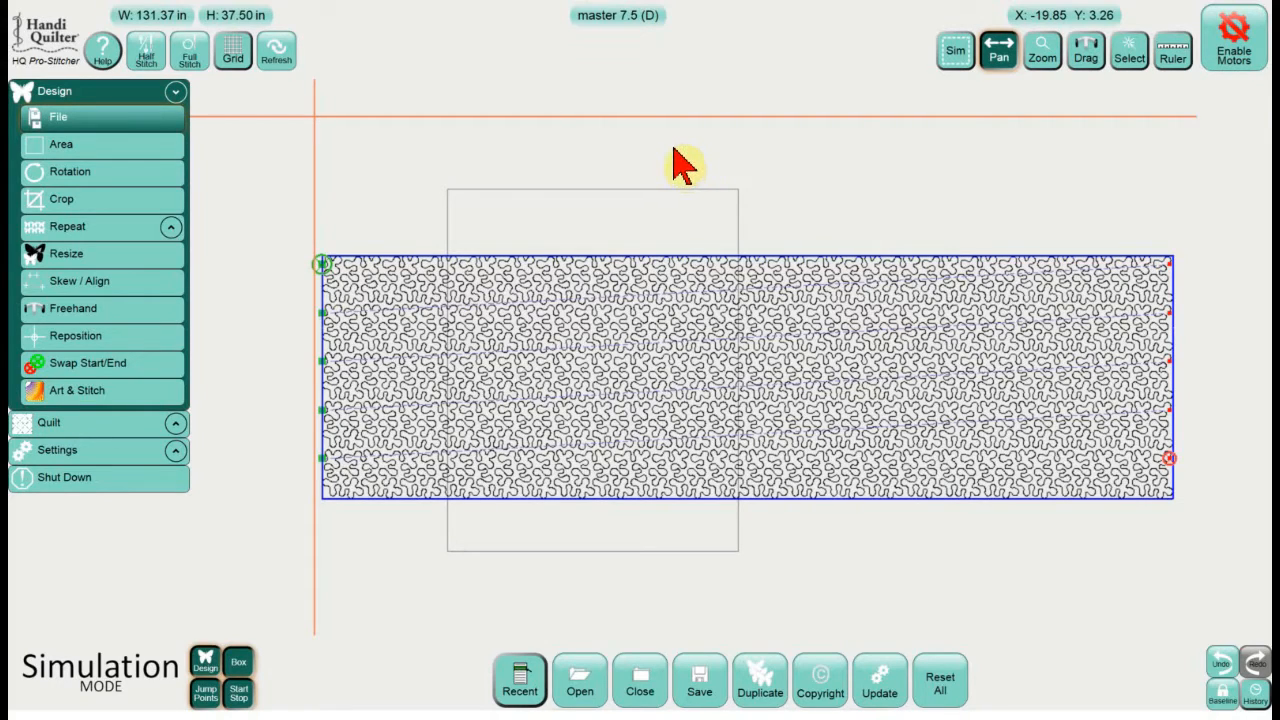
Step: Define a two-corner area about 47.2 in wide and 16.4 in high, starting just outside the quilt outline's upper-left corner
{"action": "left_click", "coordinate": [952, 56]}
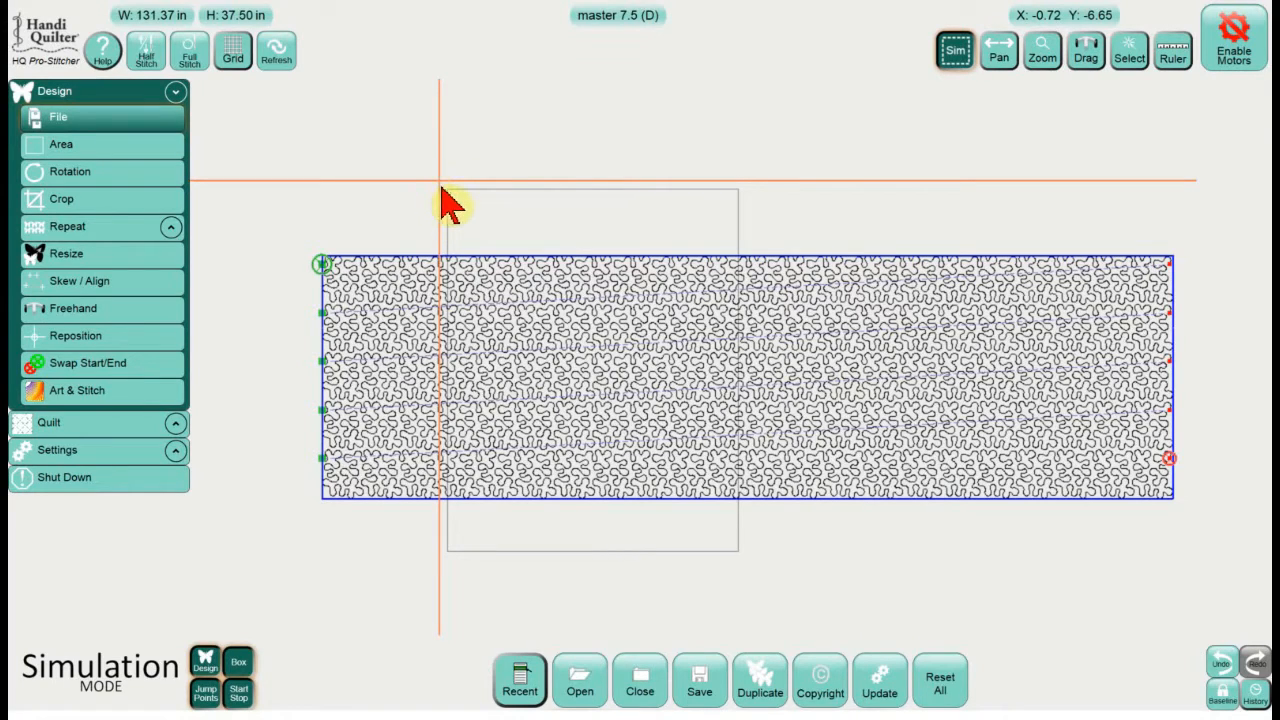
{"action": "left_click", "coordinate": [160, 155]}
{"action": "left_click", "coordinate": [667, 693]}
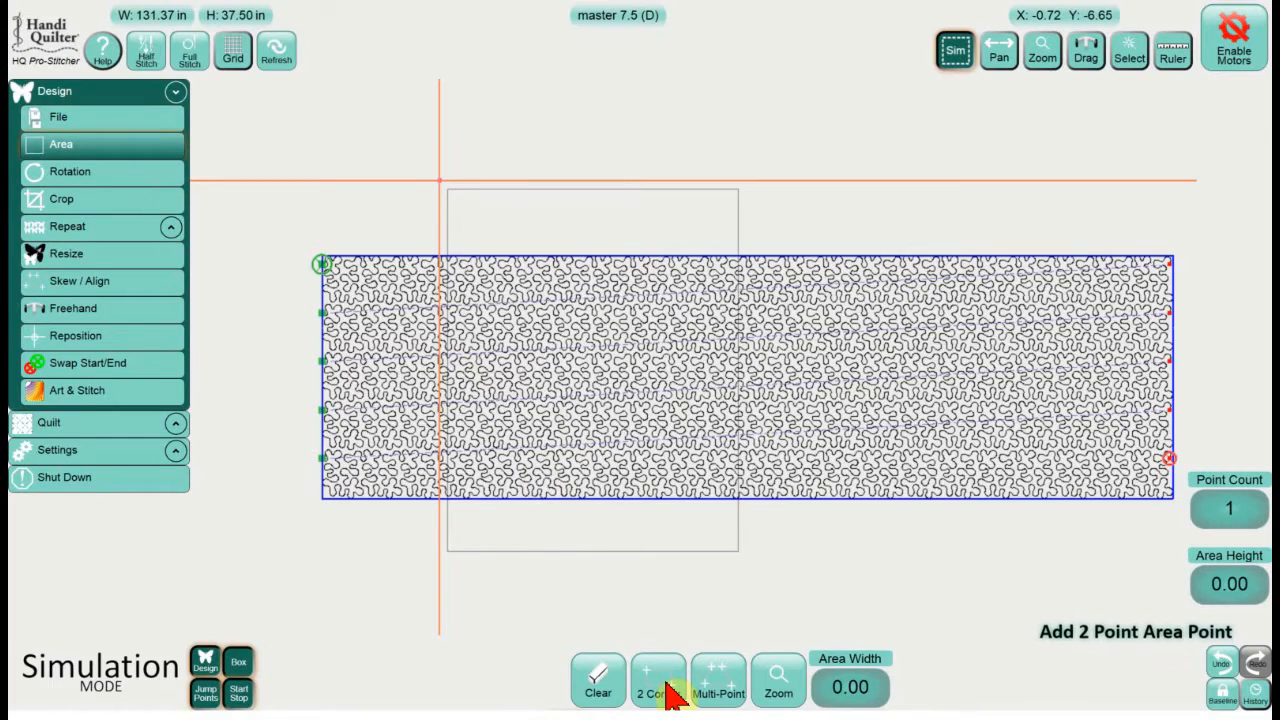
{"action": "left_click", "coordinate": [590, 385]}
{"action": "left_click_drag", "start_coordinate": [440, 184], "coordinate": [745, 290]}
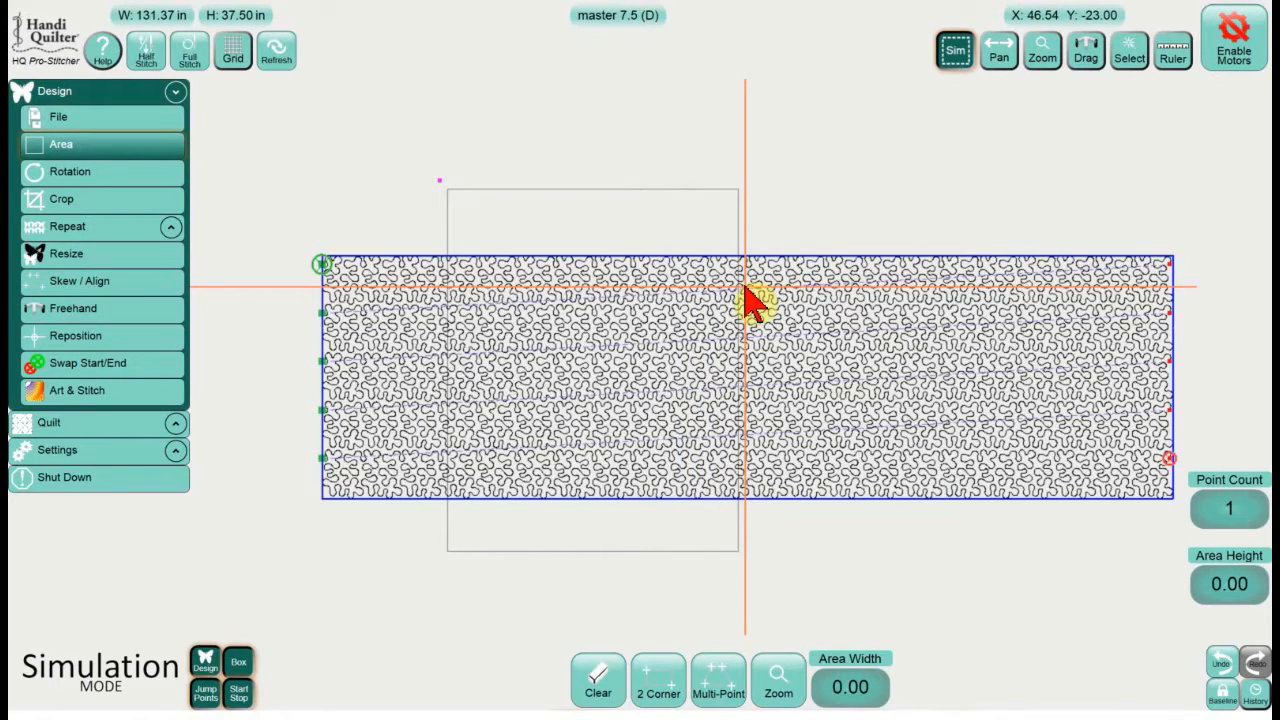
{"action": "left_click", "coordinate": [665, 692]}
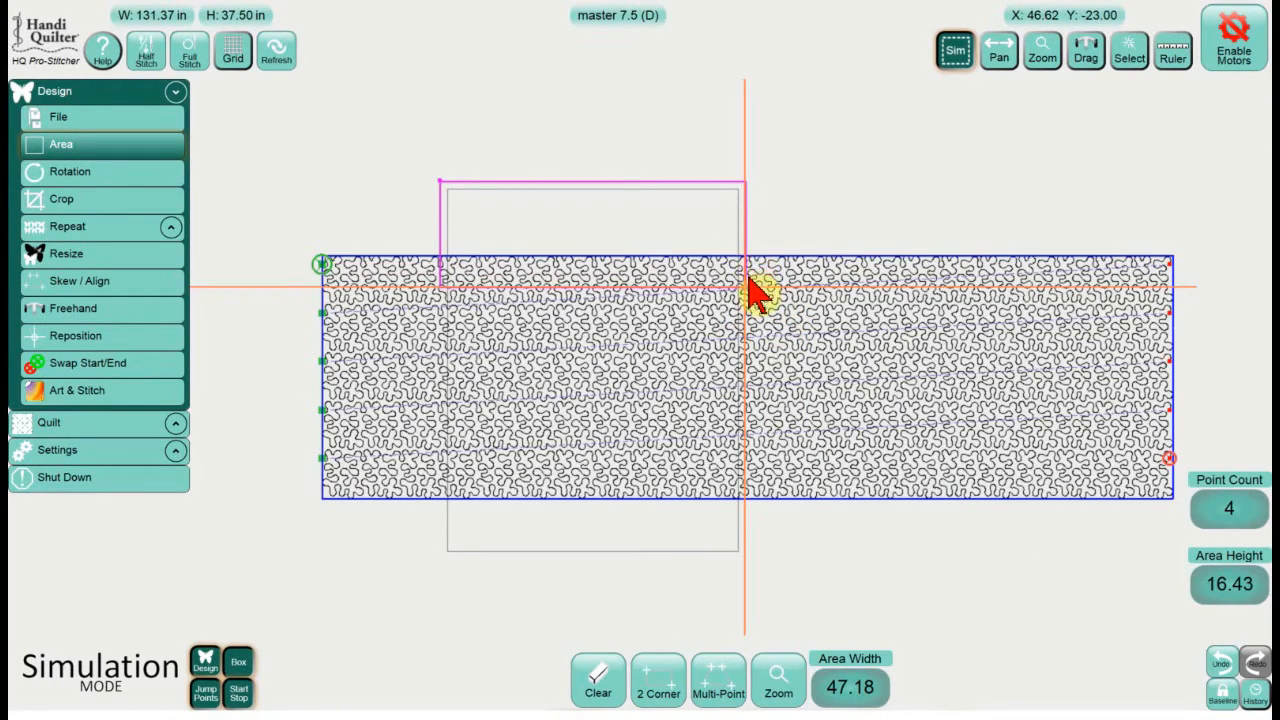
{"action": "left_click", "coordinate": [1227, 587]}
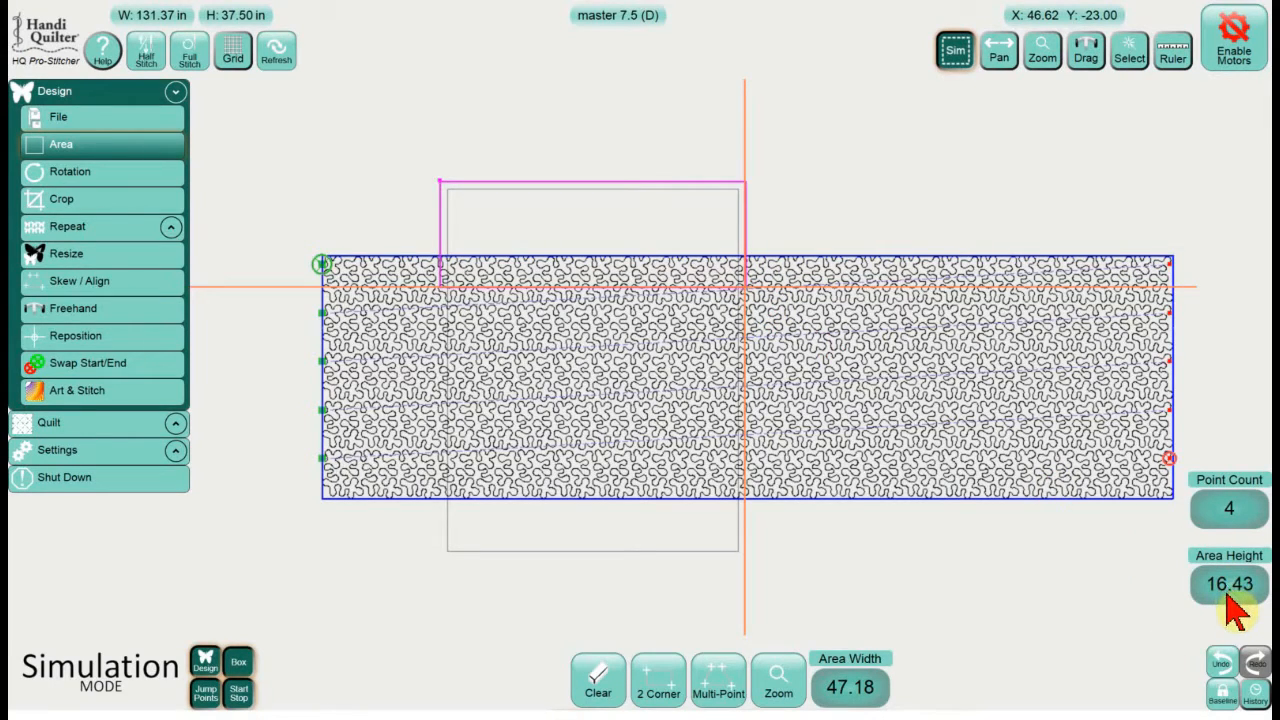
Step: Set the height of the defined area to 40 in so it extends past the master pattern's depth
{"action": "left_click", "coordinate": [1228, 590]}
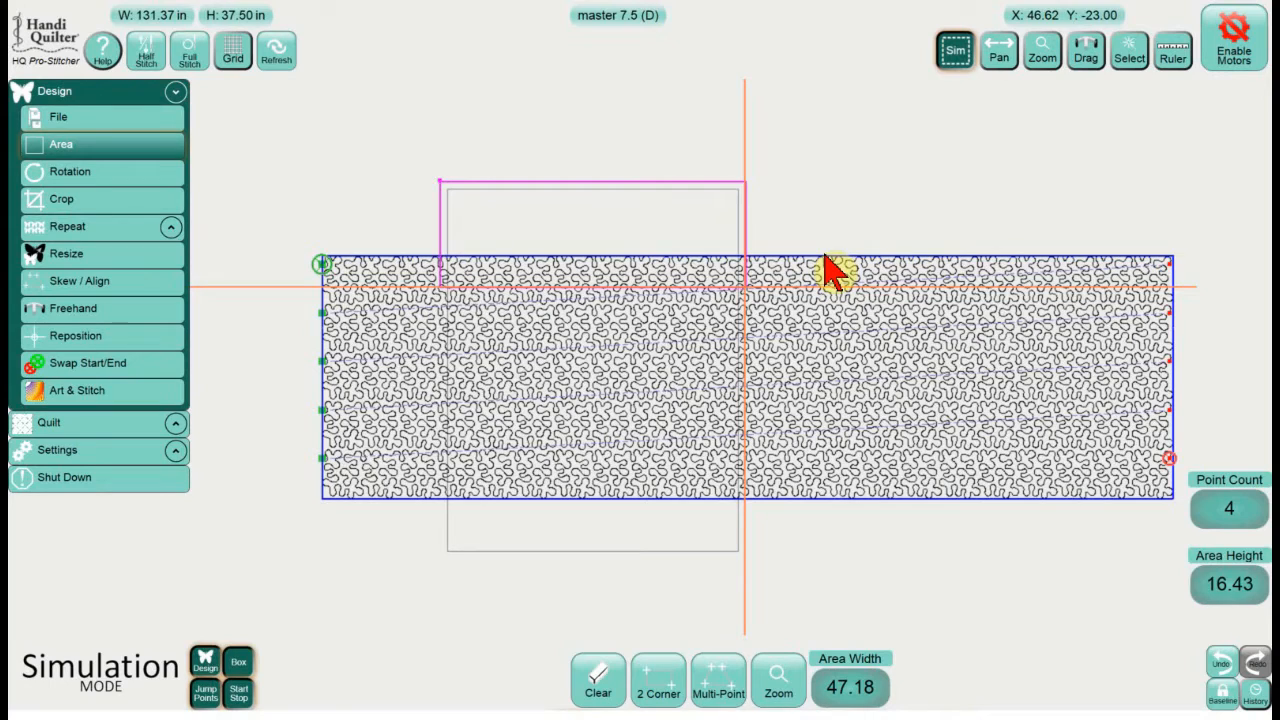
{"action": "left_click", "coordinate": [1225, 586]}
{"action": "left_click", "coordinate": [925, 491]}
{"action": "left_click", "coordinate": [969, 578]}
{"action": "left_click", "coordinate": [1055, 570]}
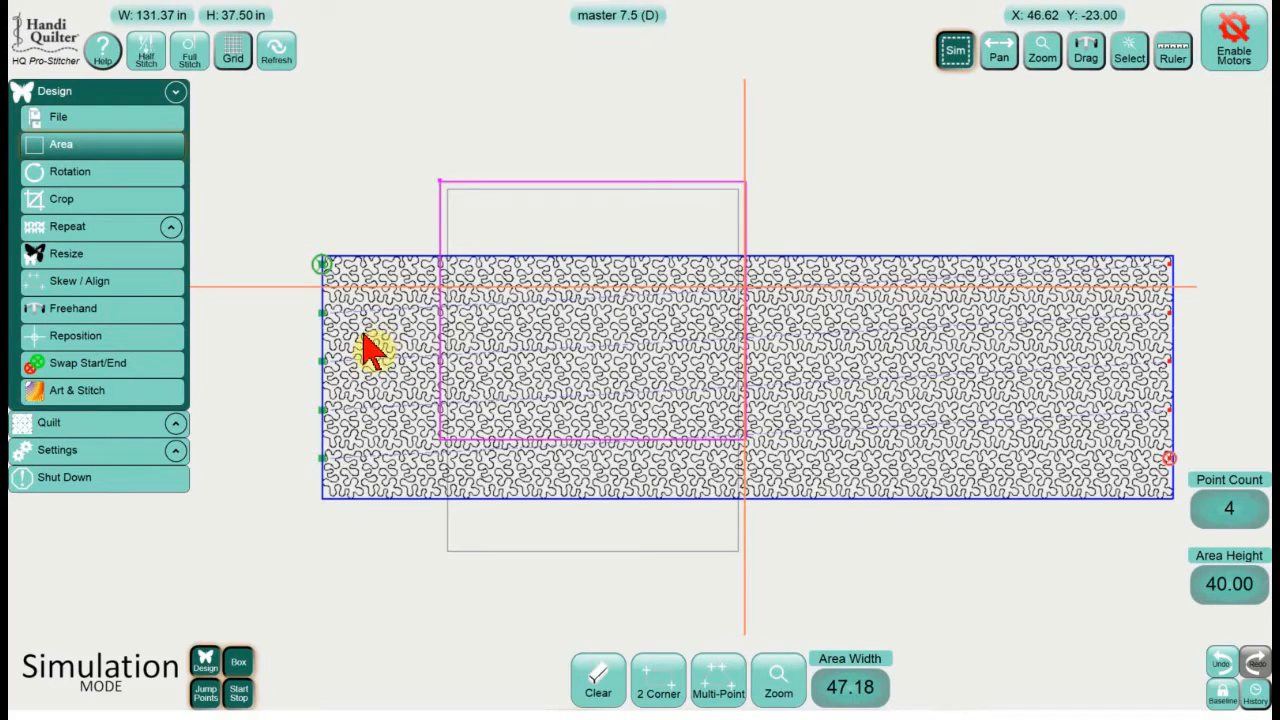
{"action": "left_click", "coordinate": [1215, 578]}
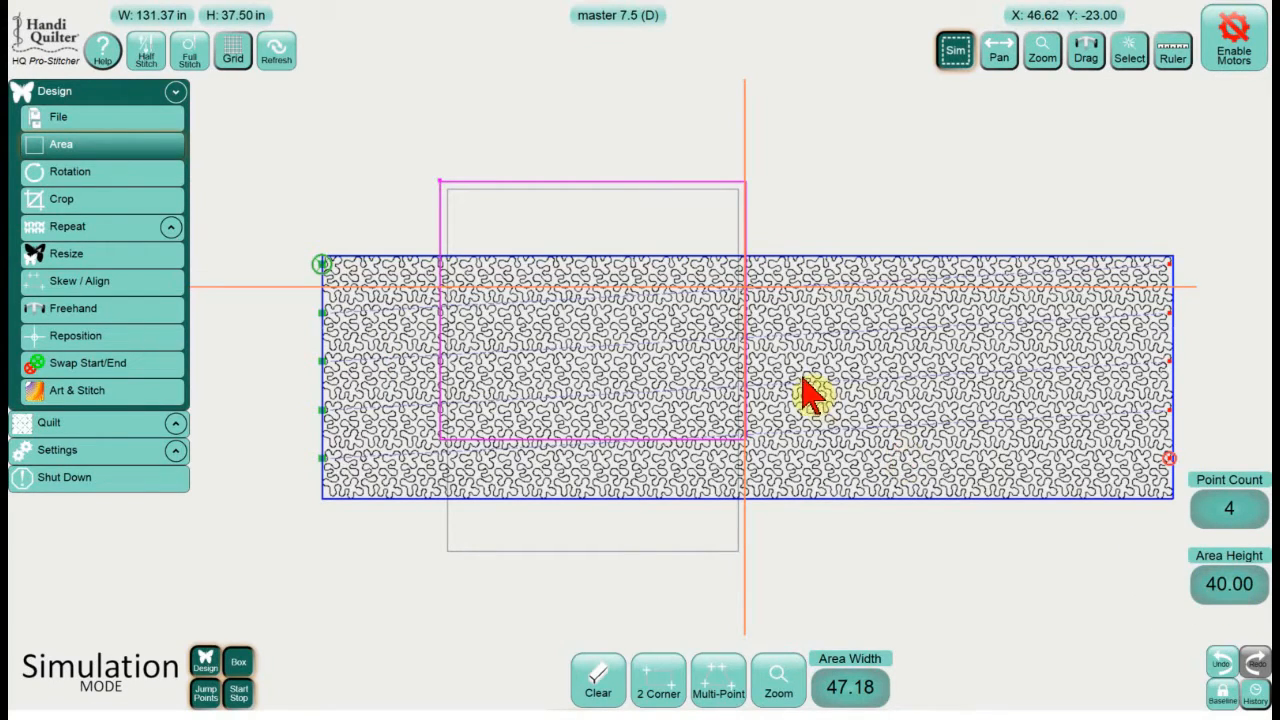
{"action": "left_click", "coordinate": [381, 285]}
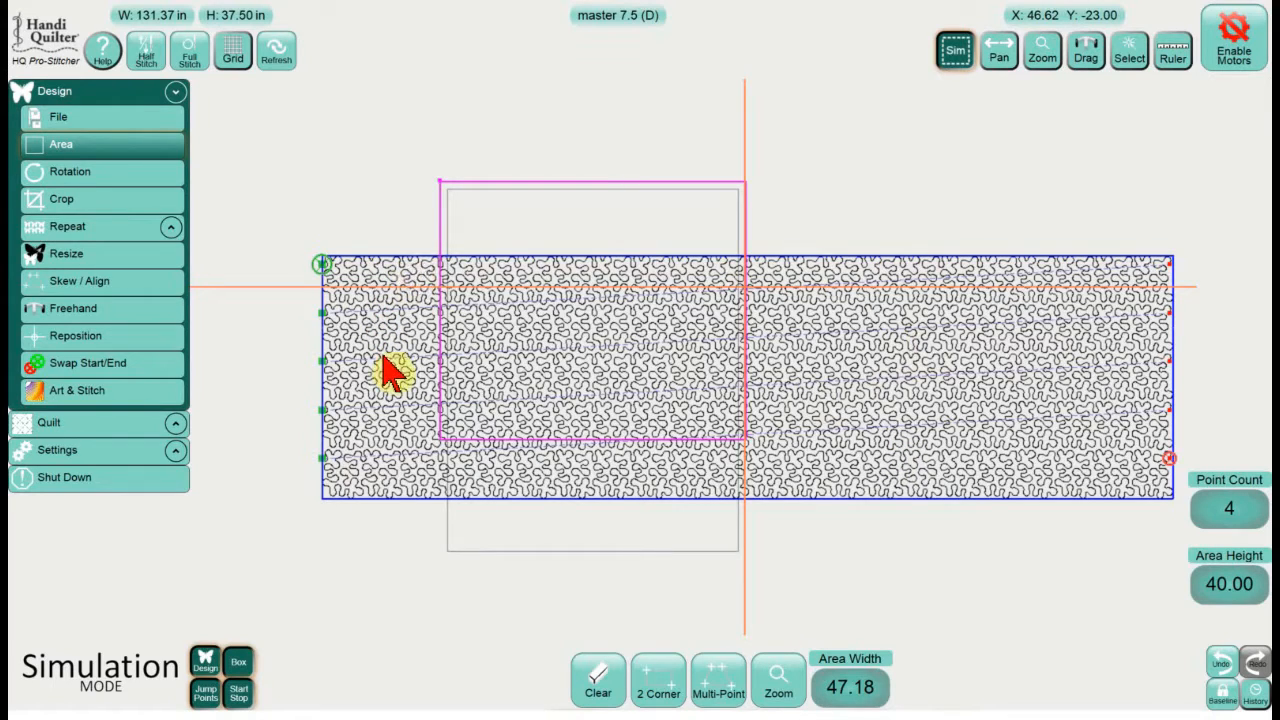
Step: Align the master pattern to the area, centred horizontally and with its upper edge on the area's upper edge
{"action": "left_click", "coordinate": [158, 284]}
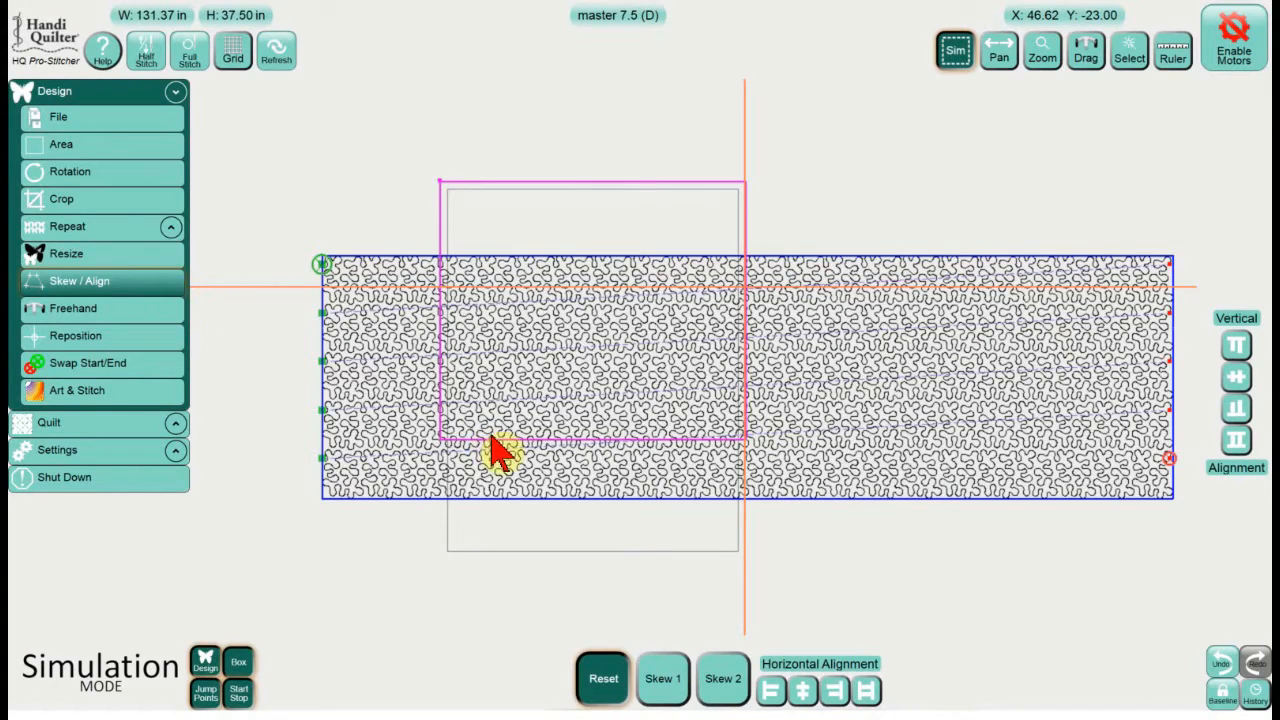
{"action": "left_click", "coordinate": [803, 691]}
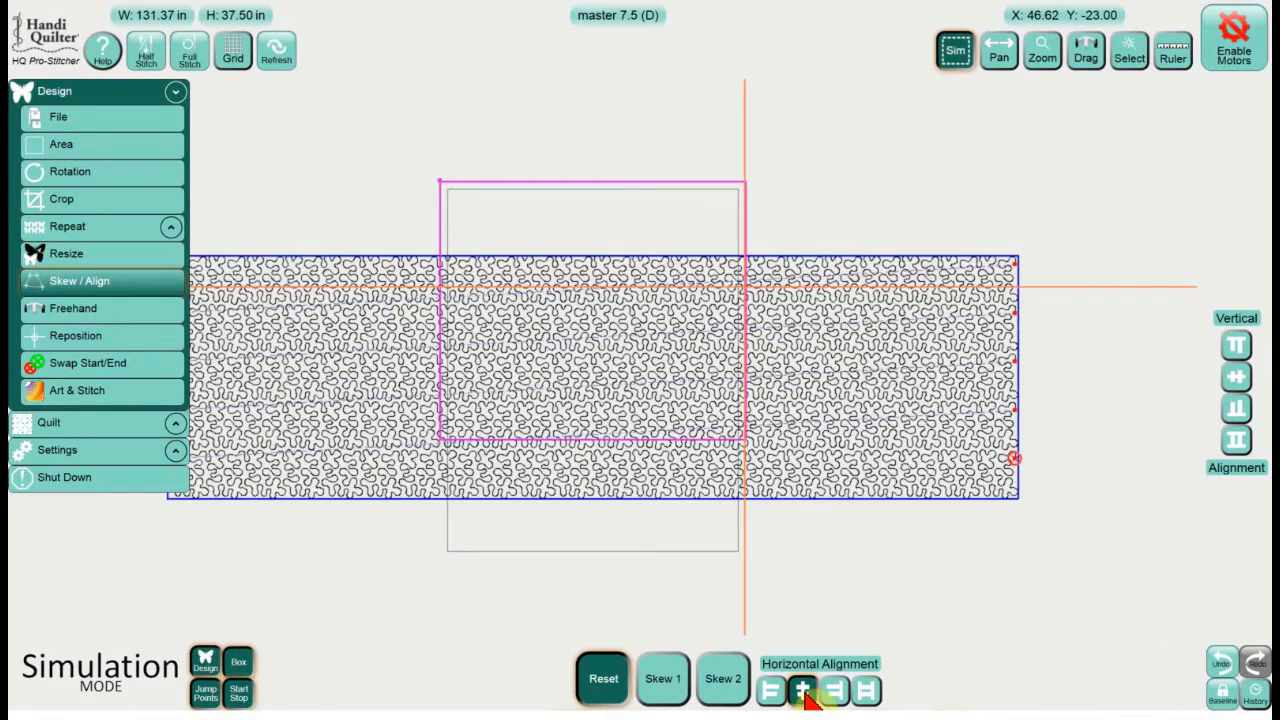
{"action": "left_click", "coordinate": [1238, 350]}
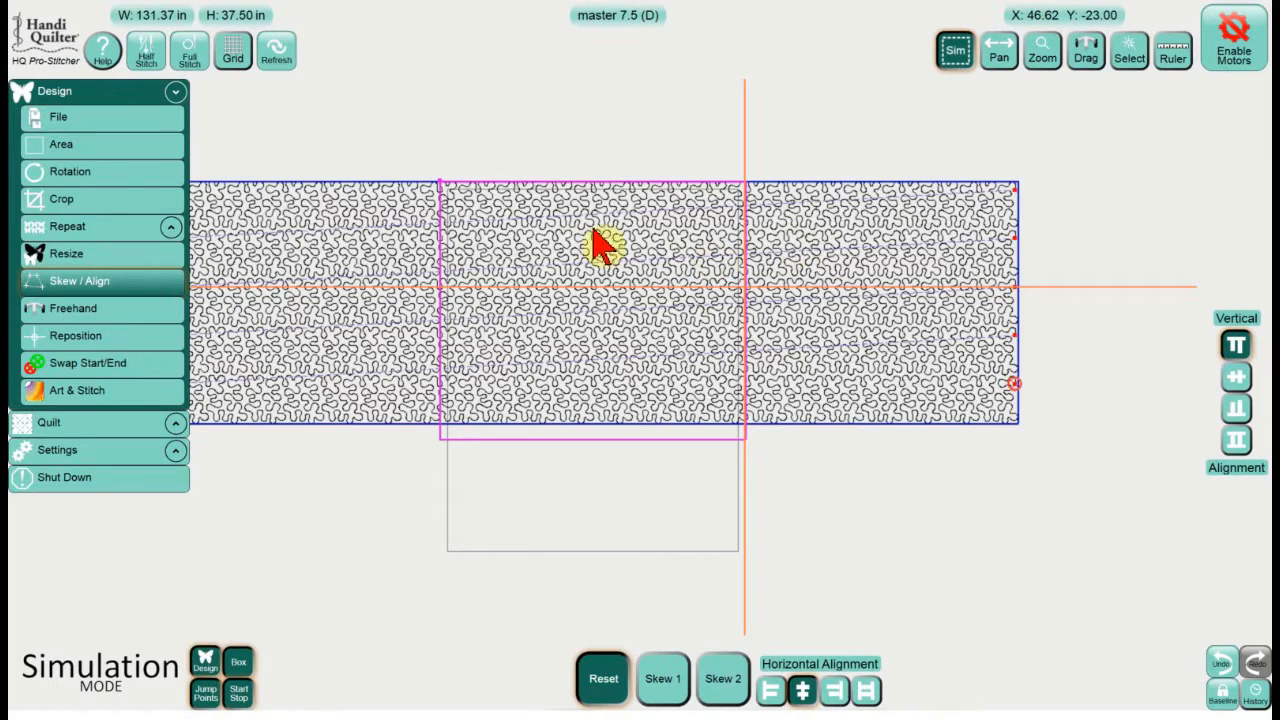
Step: Crop away the pattern outside the area with the Closed option, and set the cropped design as the baseline
{"action": "left_click", "coordinate": [127, 205]}
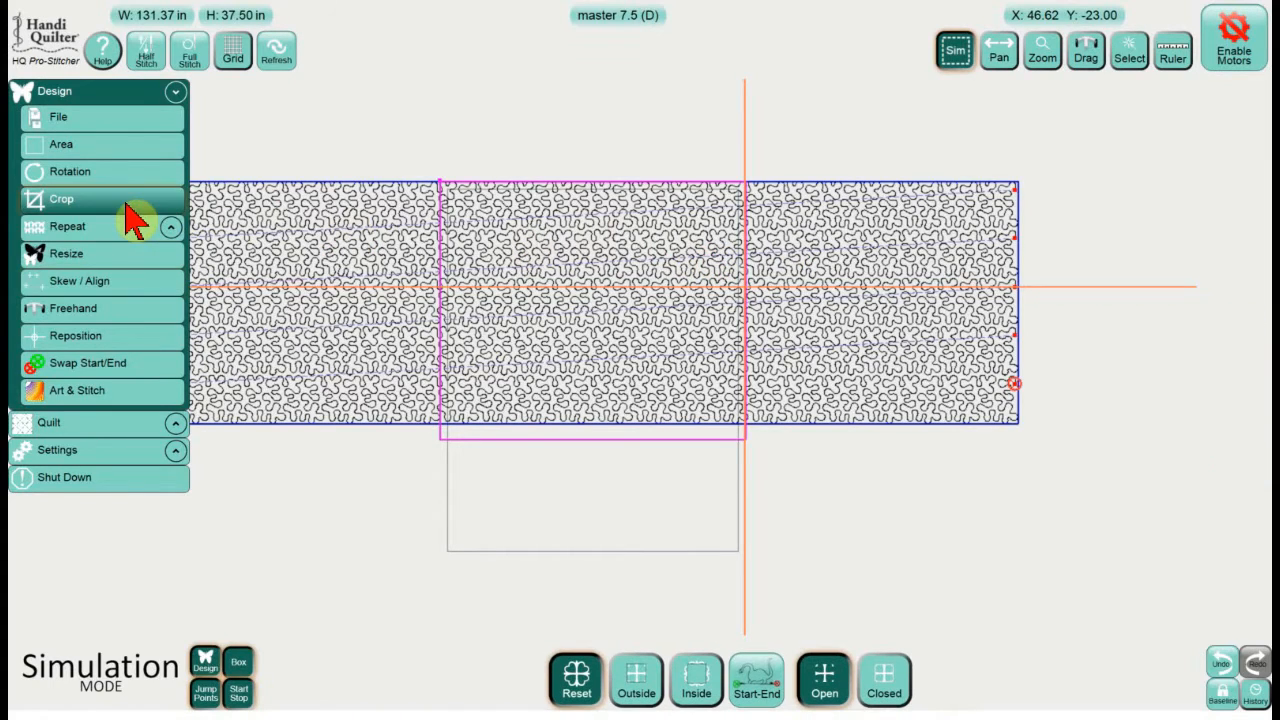
{"action": "left_click", "coordinate": [885, 690]}
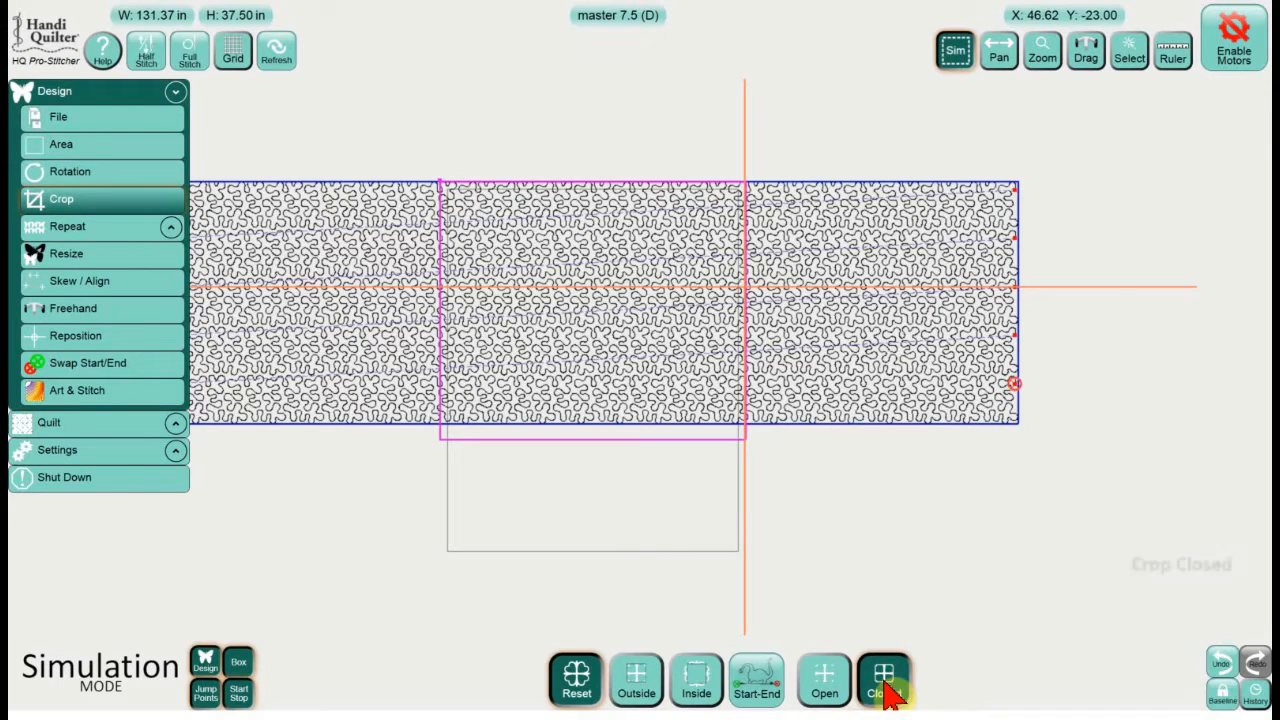
{"action": "left_click", "coordinate": [638, 690]}
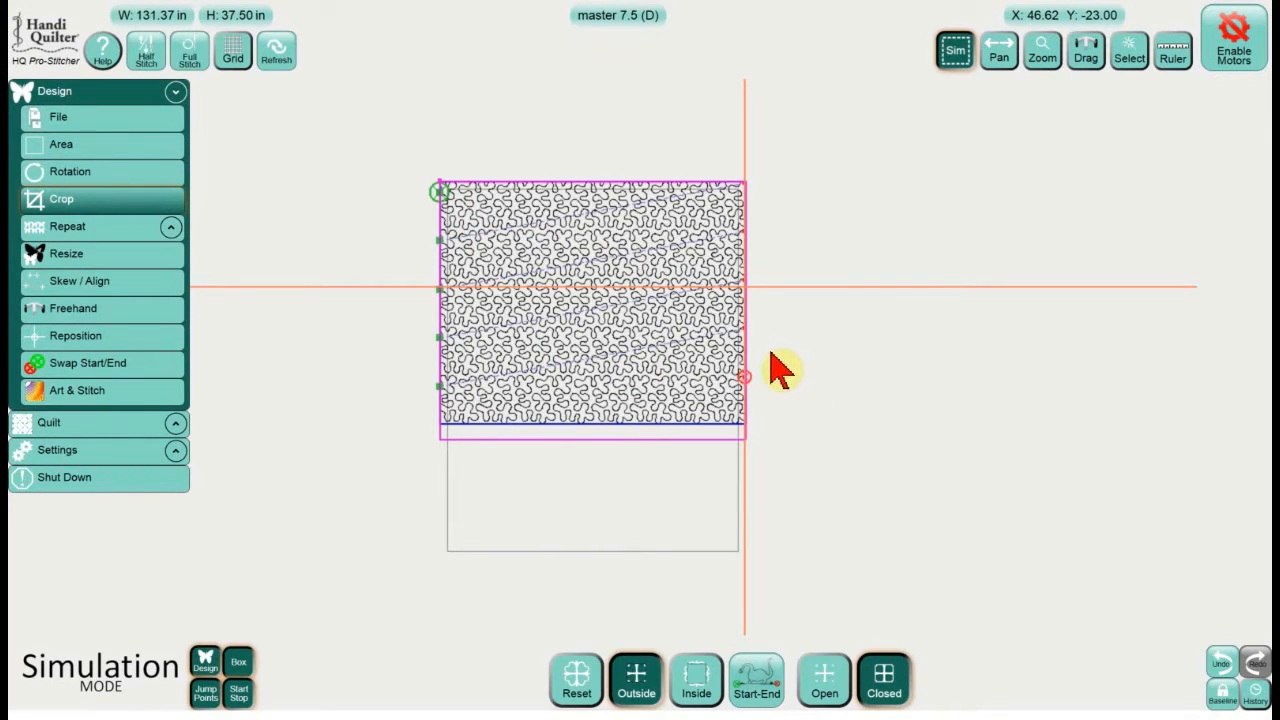
{"action": "left_click", "coordinate": [1221, 695]}
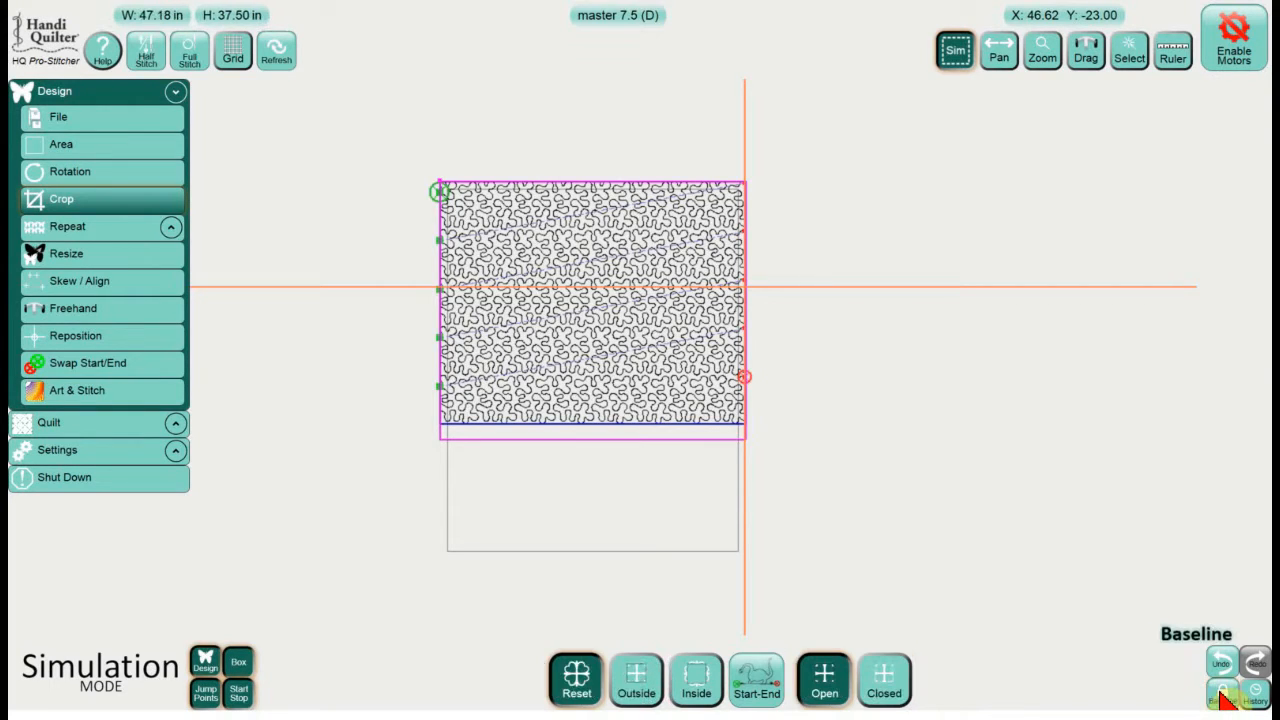
Step: Save the cropped design as a separate file, replacing the suggested file name with a person's first name
{"action": "left_click", "coordinate": [155, 124]}
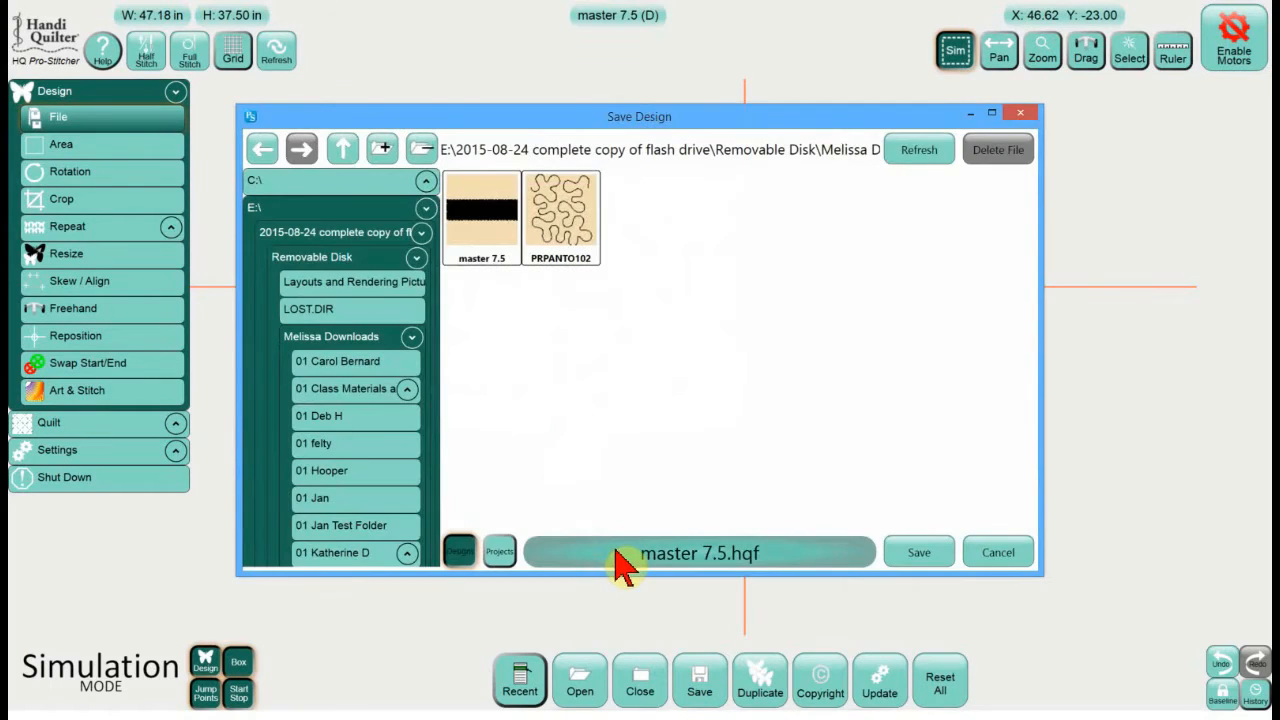
{"action": "left_click", "coordinate": [614, 550]}
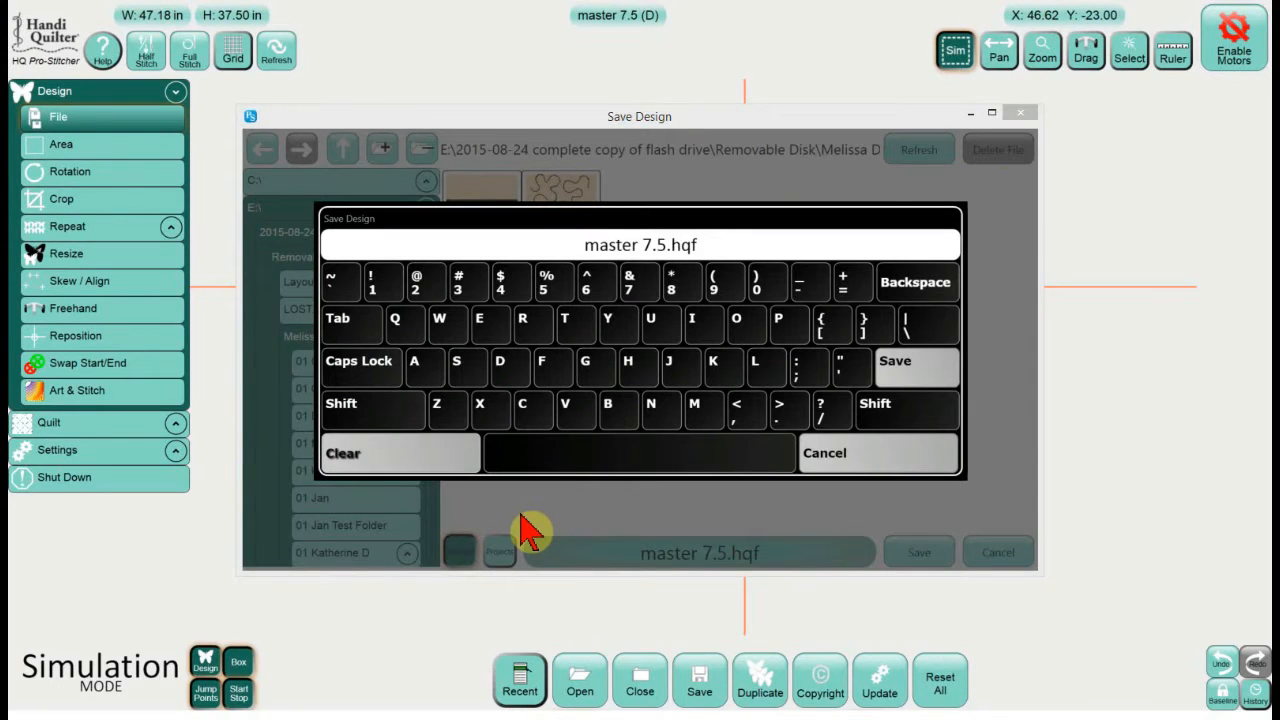
{"action": "left_click", "coordinate": [430, 455]}
{"action": "type", "text": "melissa"}
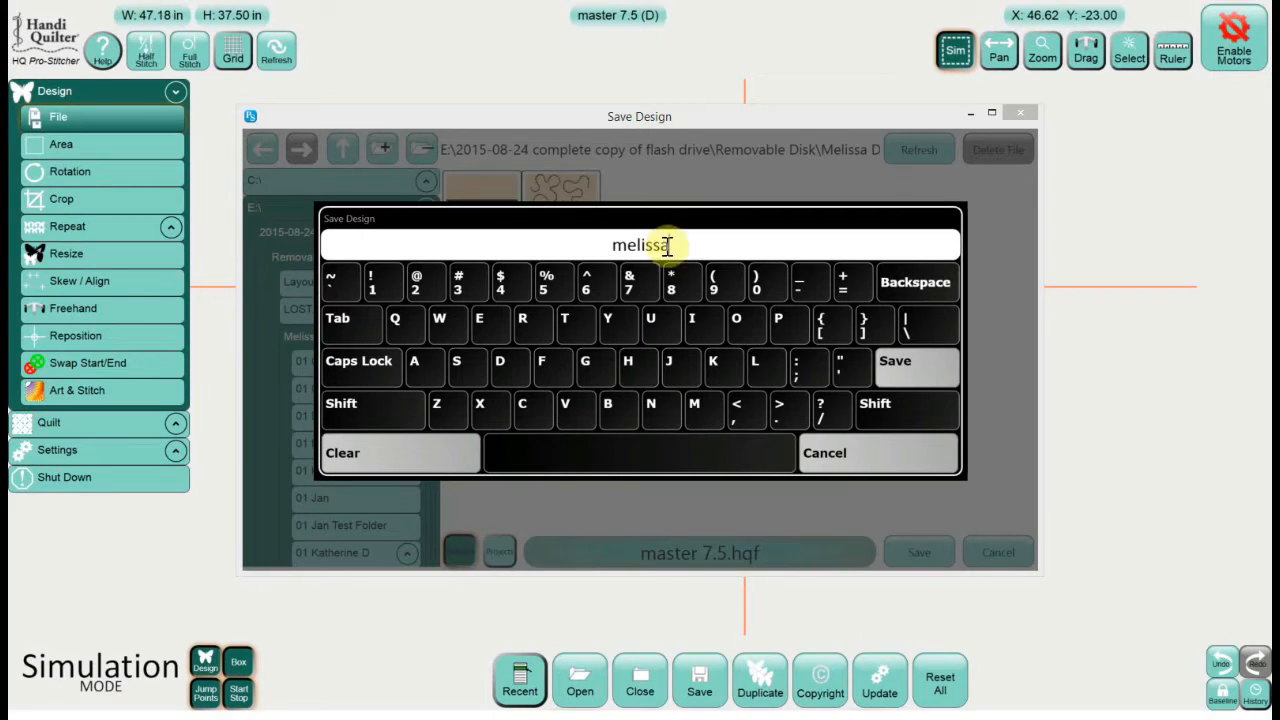
{"action": "left_click", "coordinate": [903, 366]}
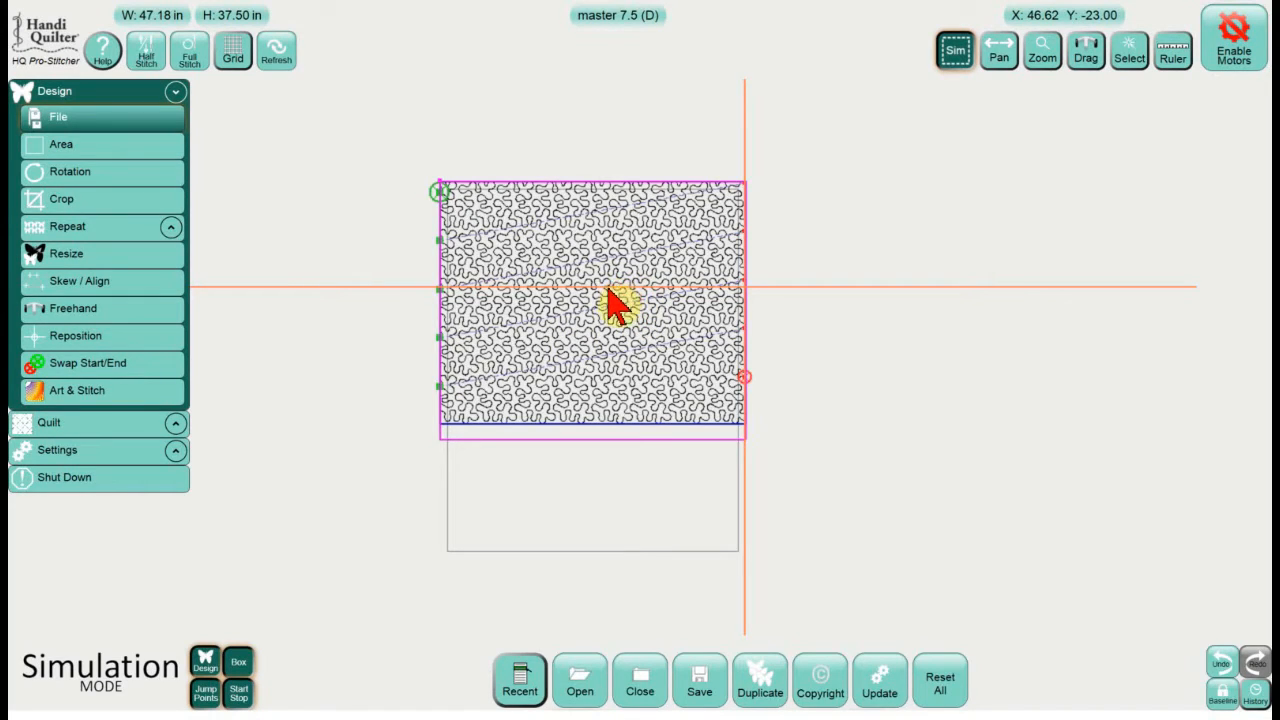
Step: Clear the defined area and start the simulated stitching of the cropped design, continuing through the thread pull-up stage
{"action": "left_click", "coordinate": [118, 145]}
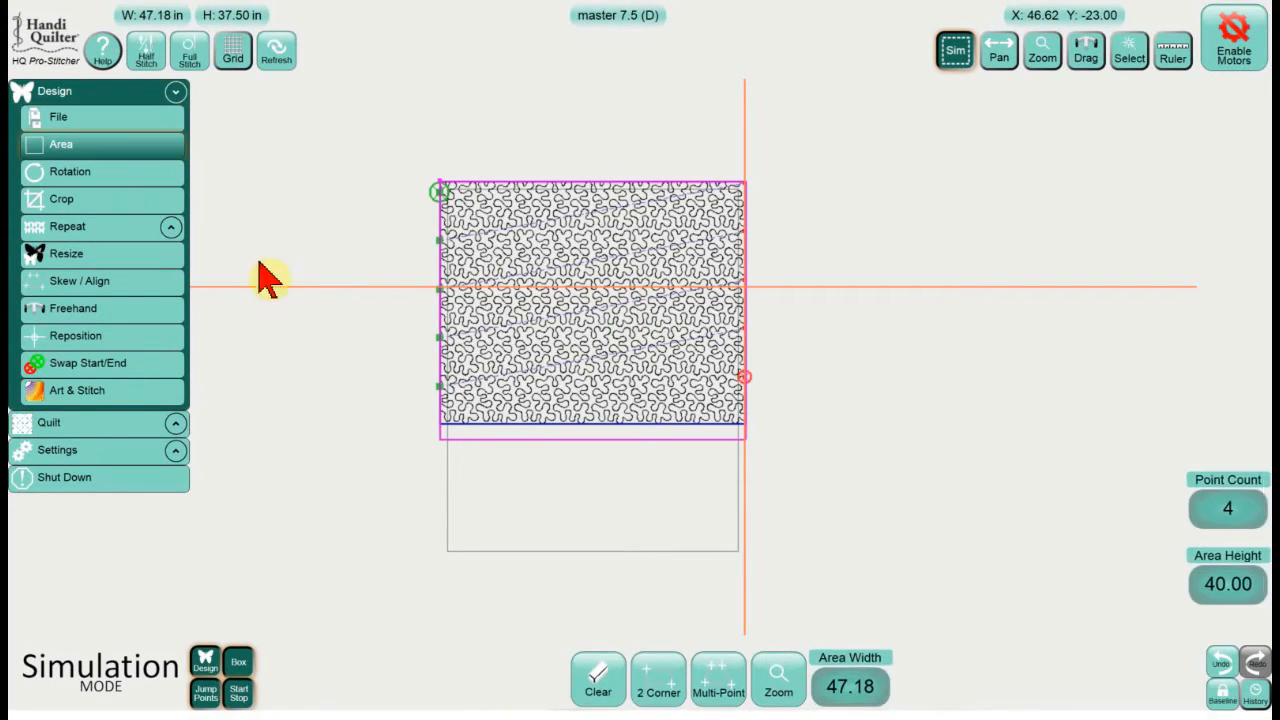
{"action": "left_click", "coordinate": [597, 676]}
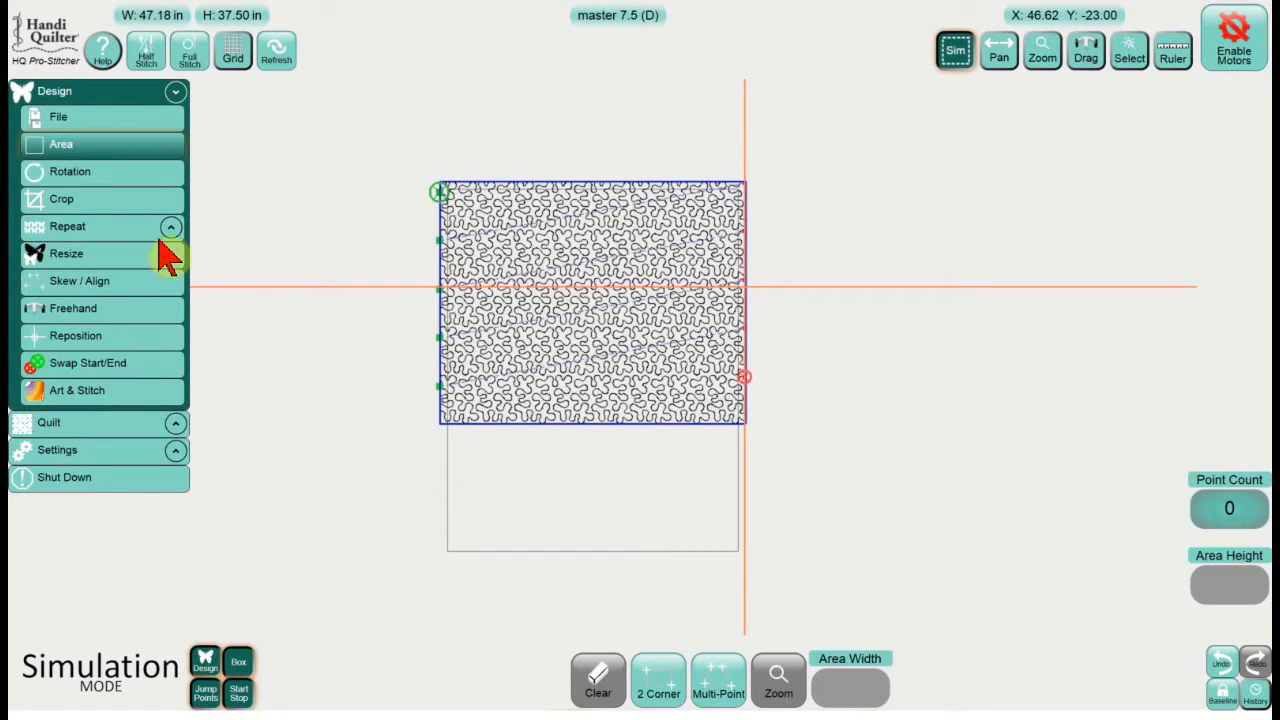
{"action": "left_click", "coordinate": [131, 426]}
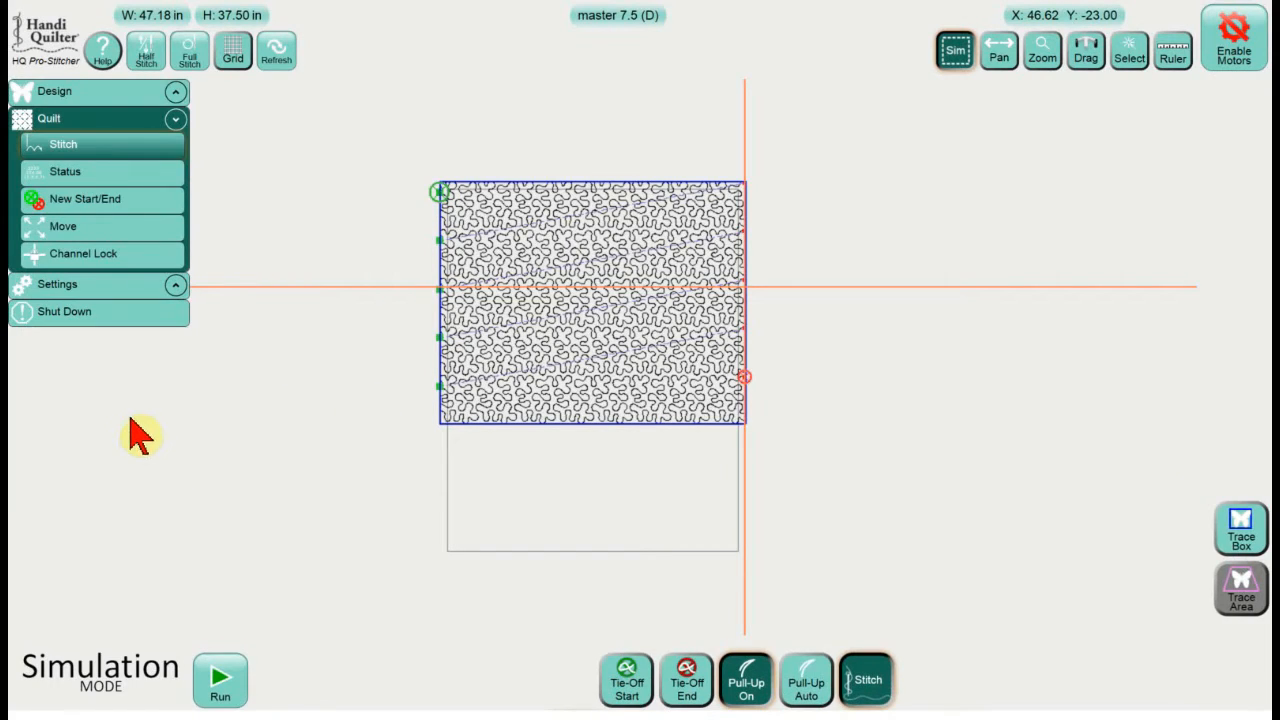
{"action": "left_click", "coordinate": [221, 680]}
{"action": "left_click", "coordinate": [222, 680]}
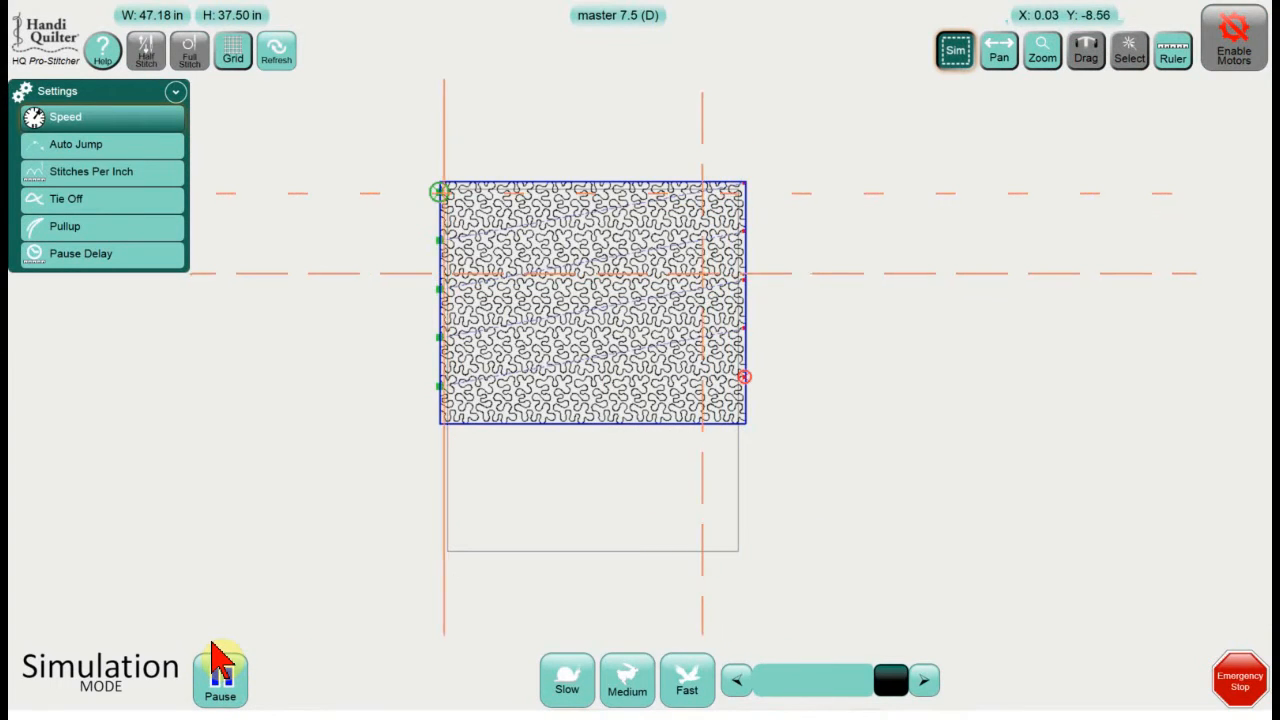
{"action": "left_click", "coordinate": [219, 678]}
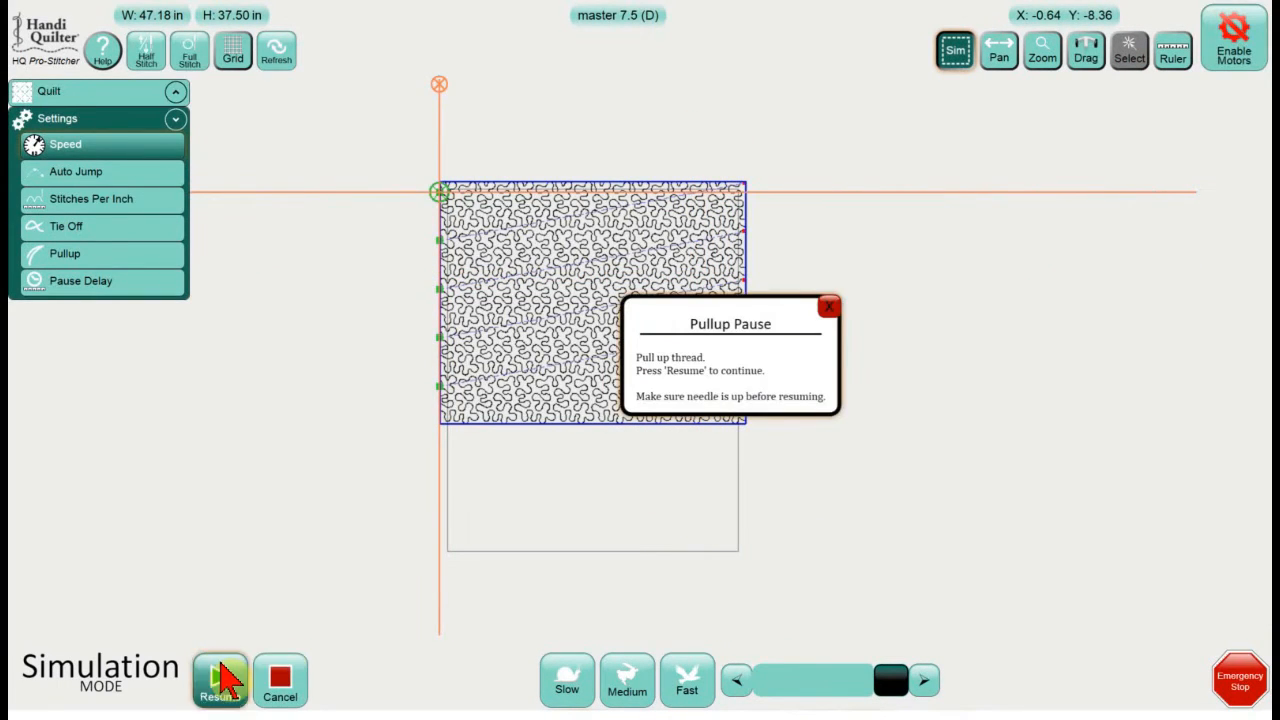